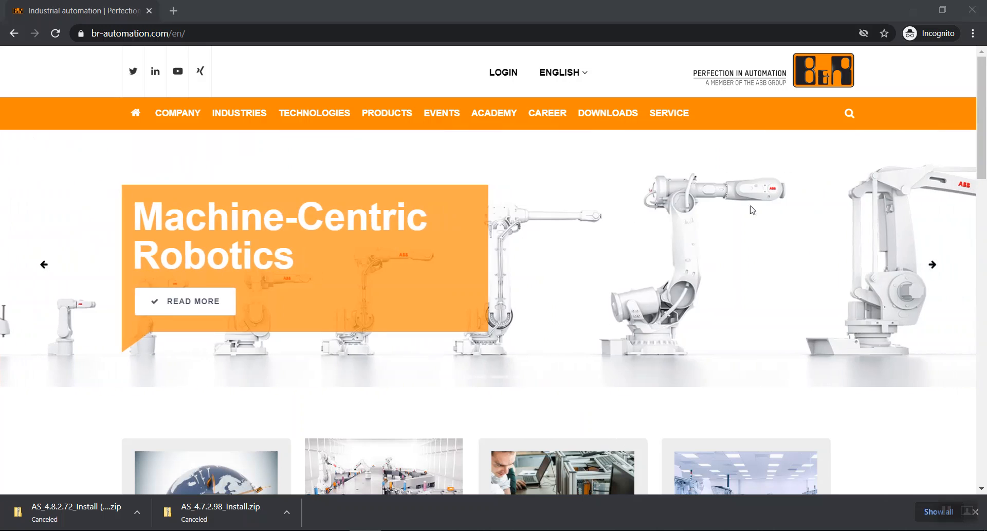
Open the site's Downloads page and filter it to the Software product group, Automation Studio, version Automation Studio 4.8
click(715, 225)
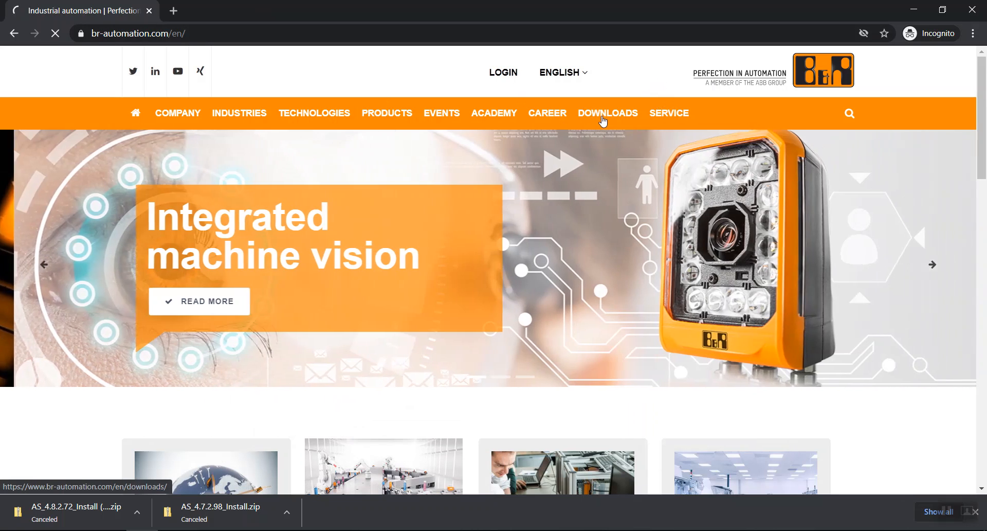
click(602, 119)
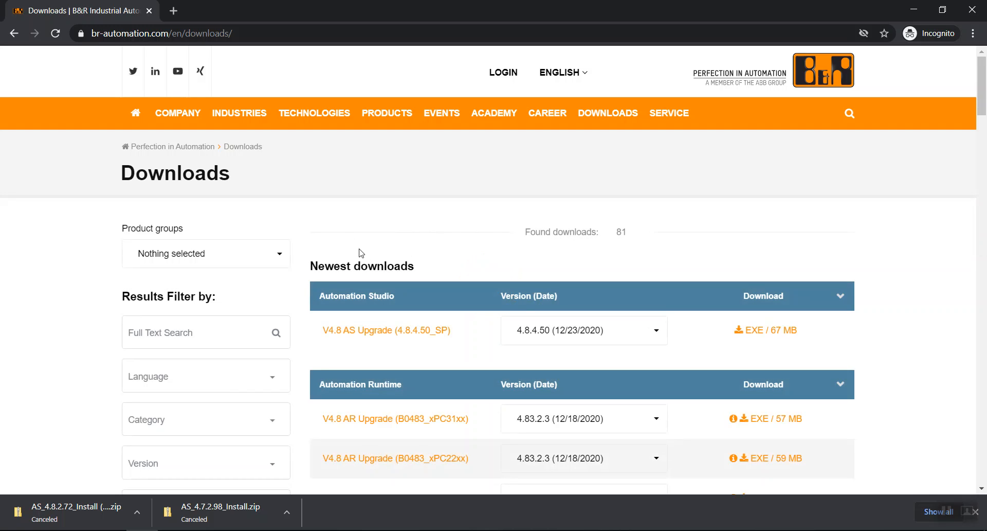
click(282, 252)
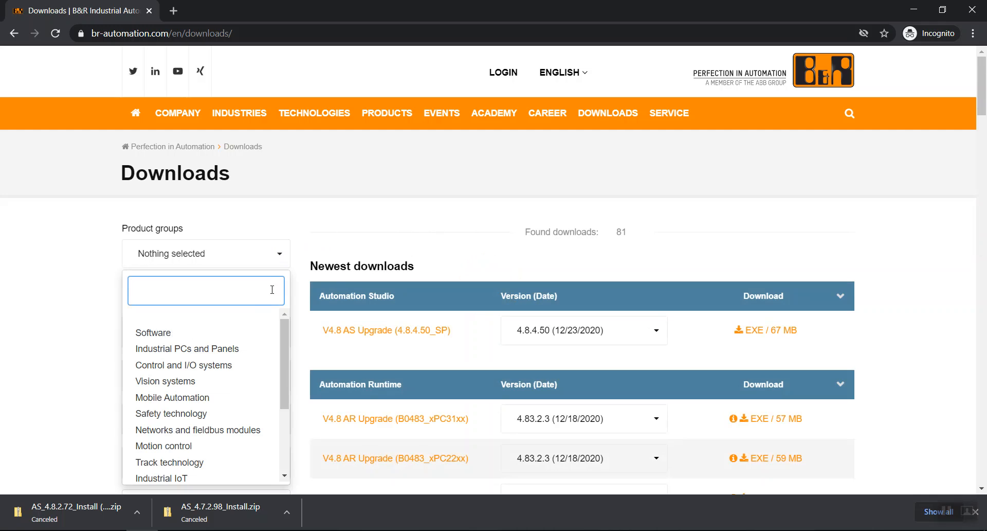
click(237, 333)
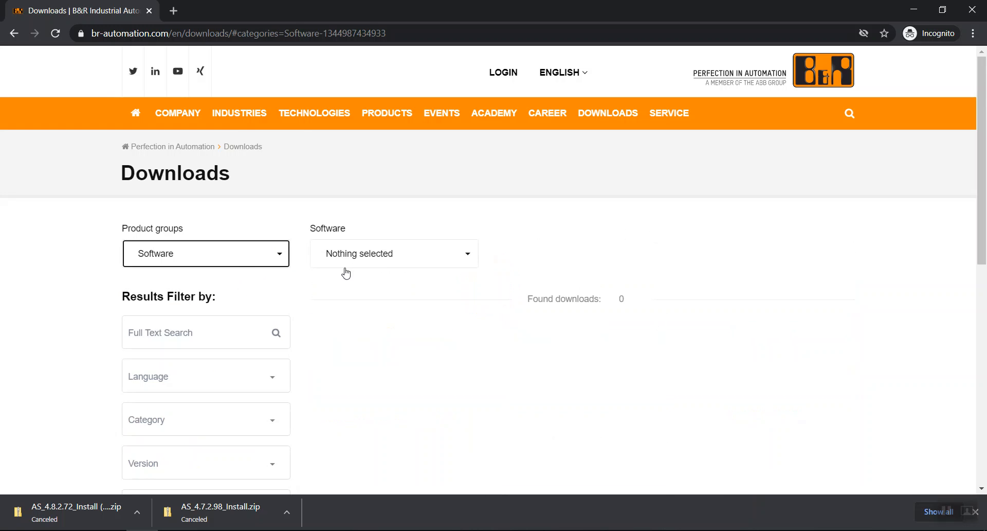
click(346, 257)
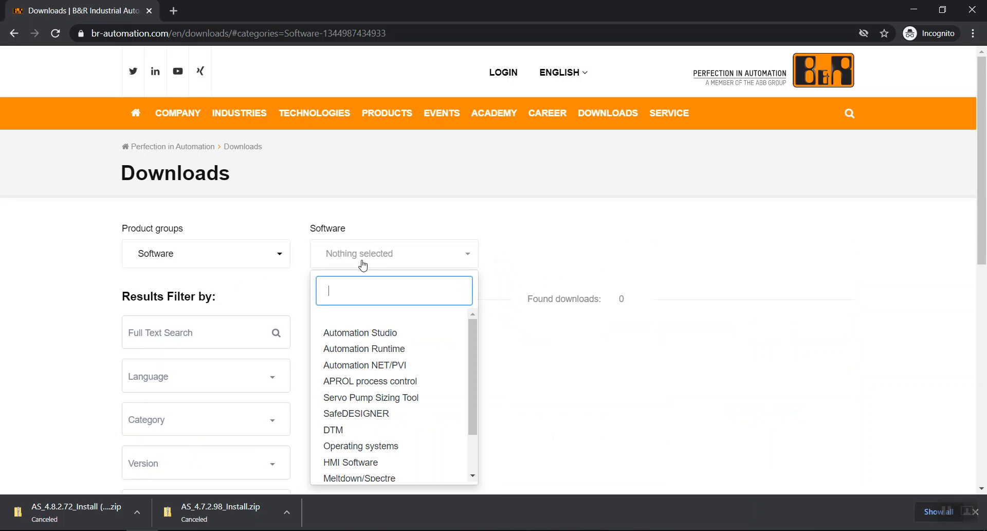
click(370, 333)
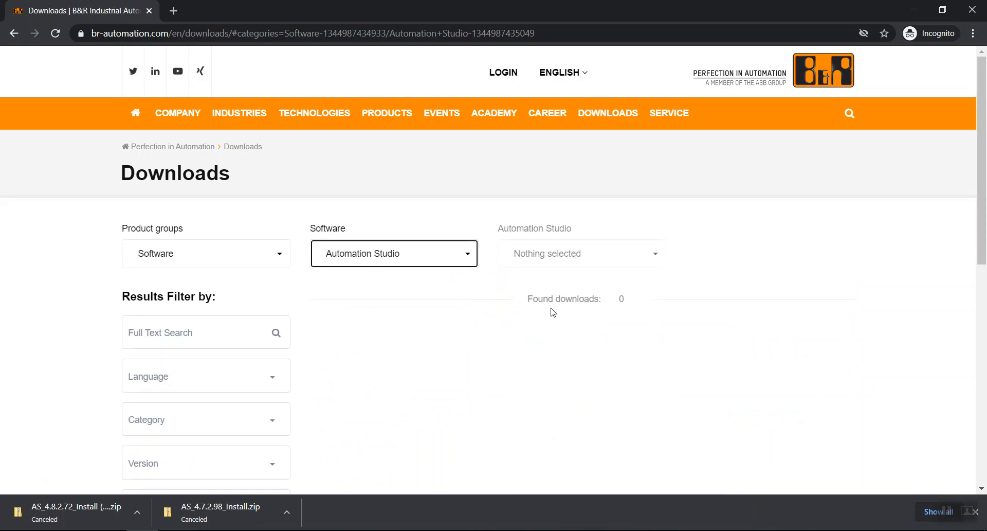
click(566, 267)
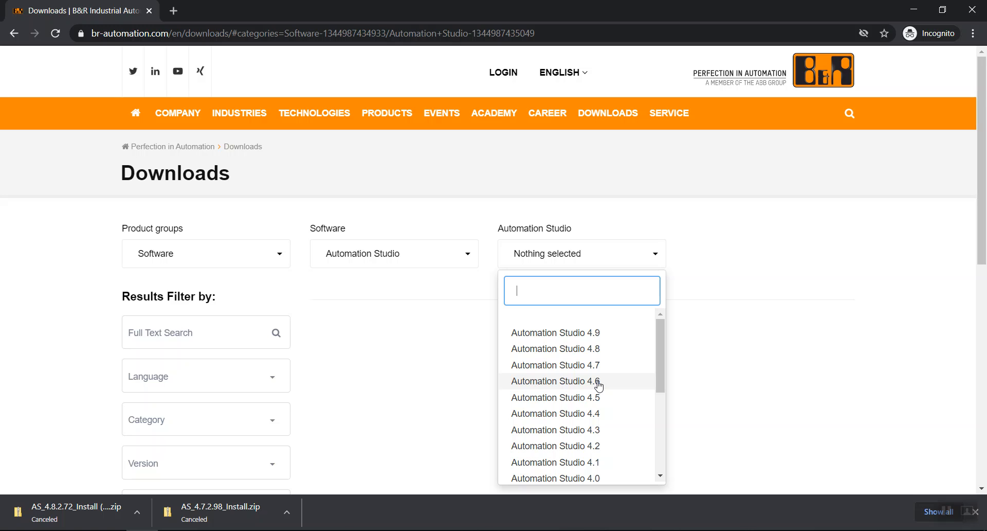
click(611, 348)
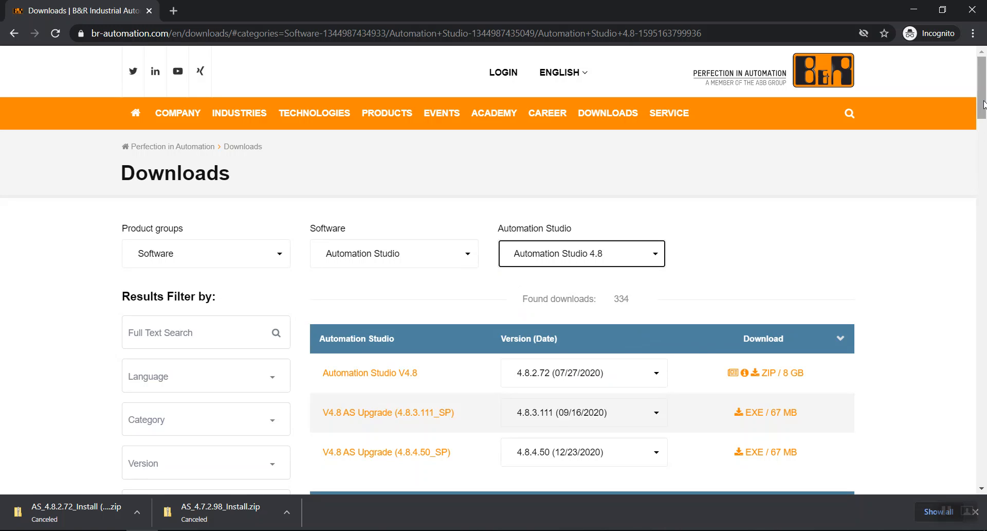
mouse_move(983, 105)
mouse_down()
mouse_move(961, 426)
mouse_move(969, 110)
mouse_up()
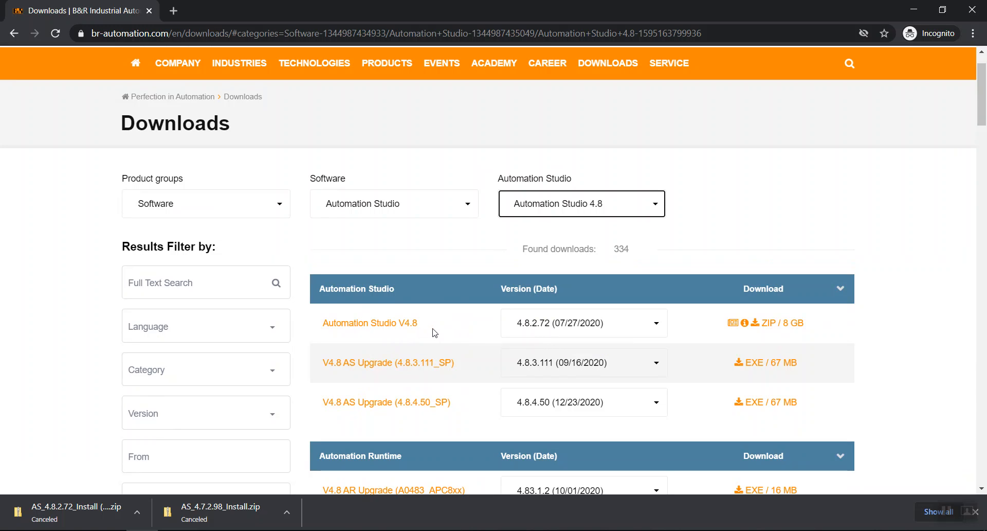
click(637, 212)
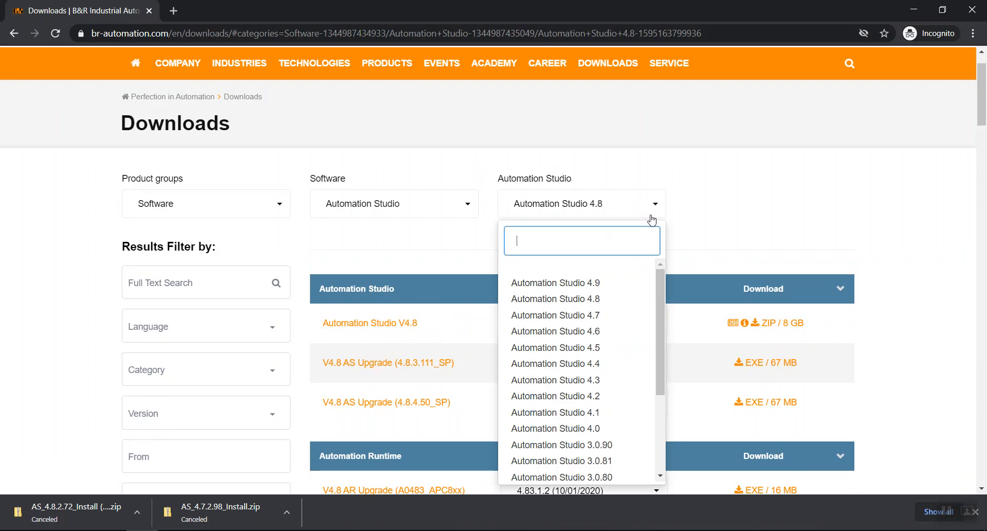
click(796, 202)
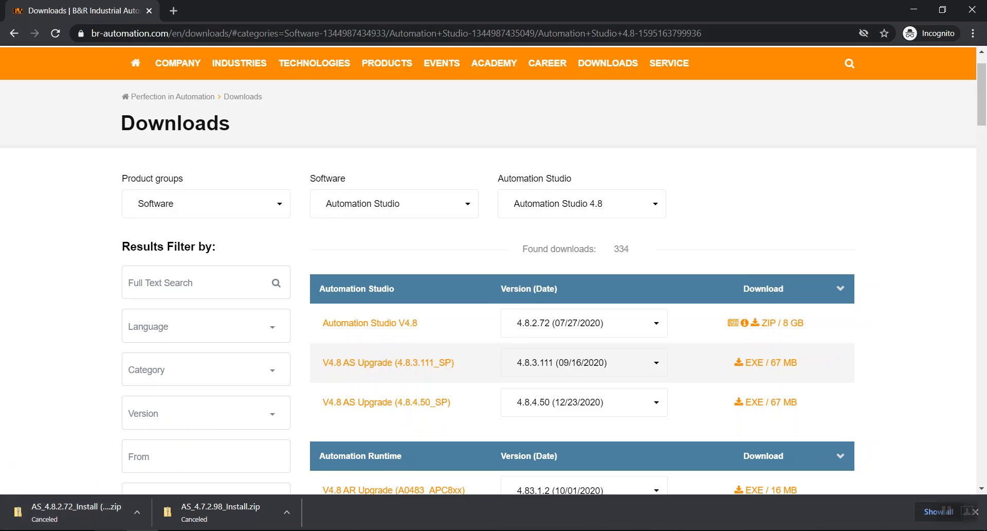
Switch to the AS_4.8.2.72_Install File Explorer window and go up to the Temp folder containing the downloaded archive
mouse_move(110, 530)
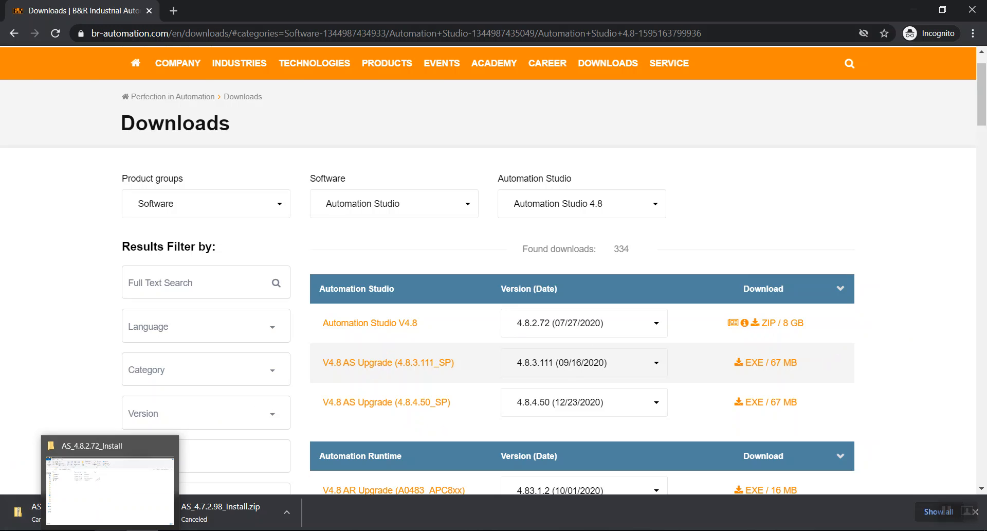
click(102, 490)
click(104, 98)
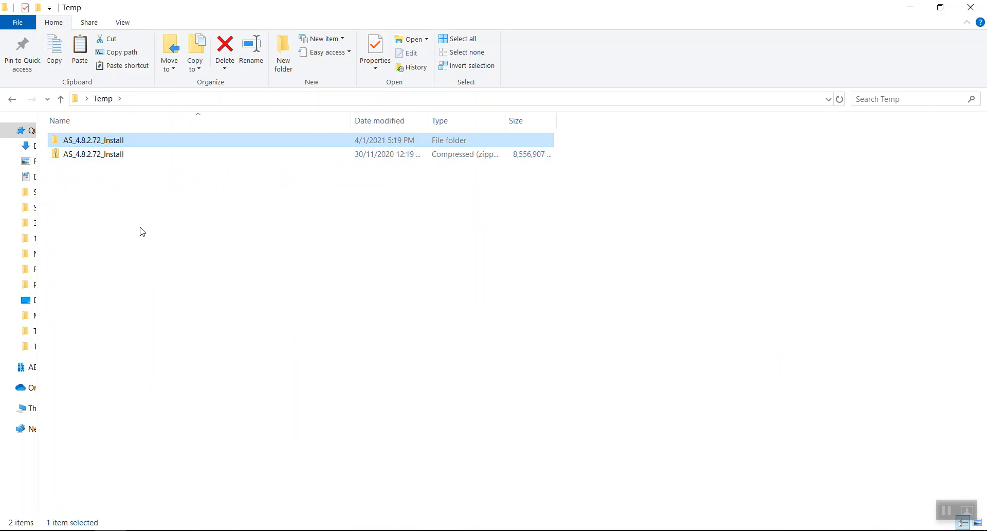
click(201, 153)
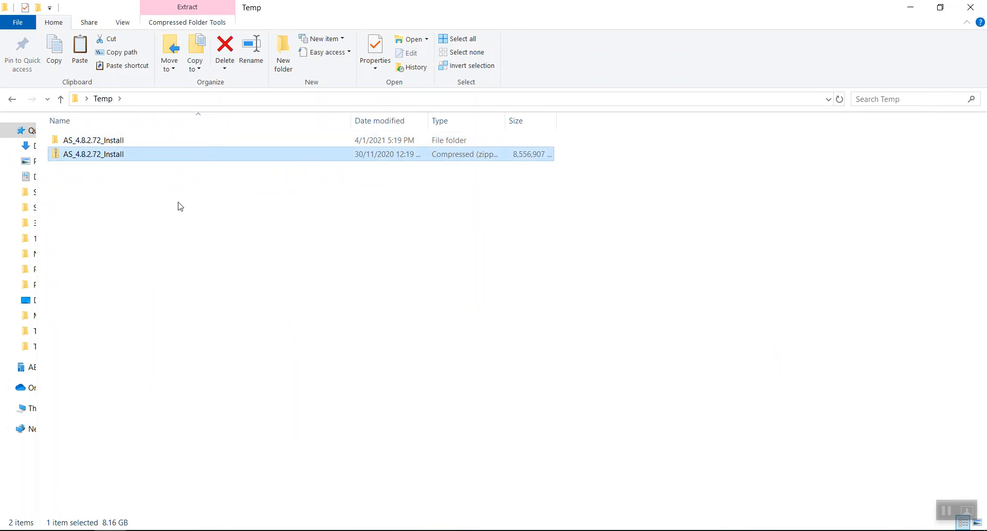
click(100, 192)
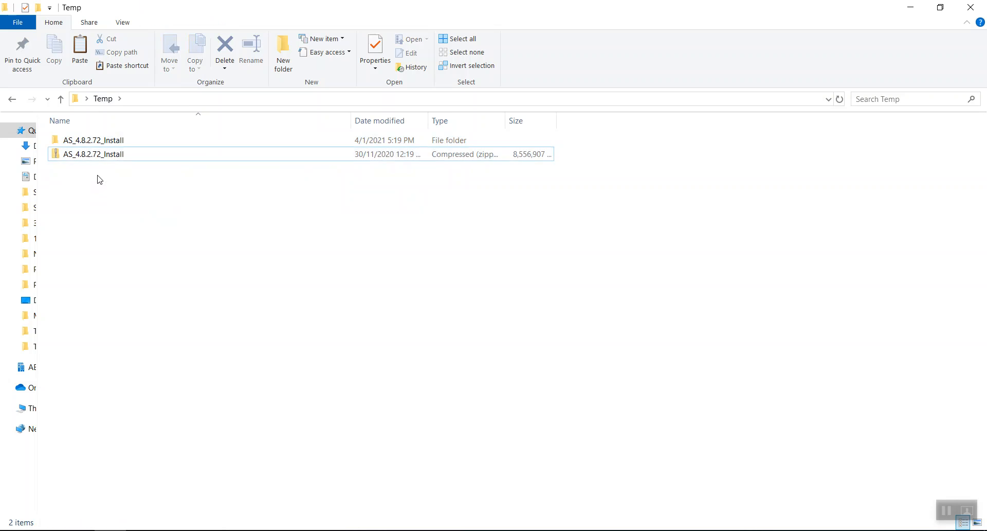
click(105, 156)
click(102, 184)
right_click(100, 160)
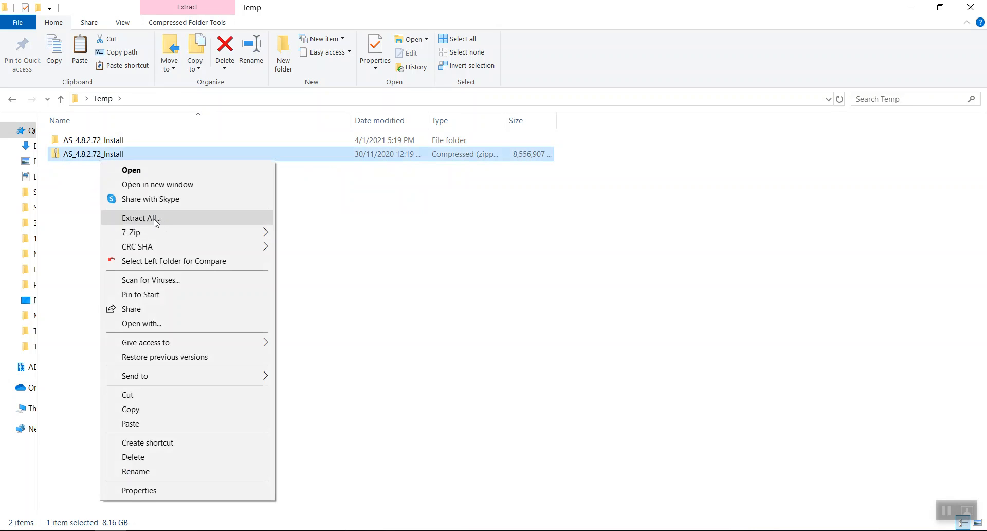
click(334, 228)
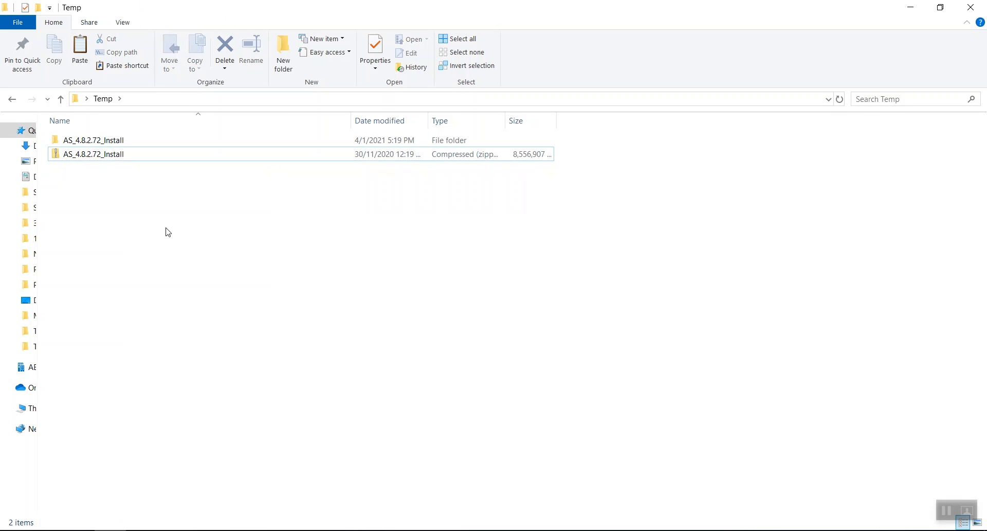
Open the extracted AS_4.8.2.72_Install folder and run its Install application as administrator
click(150, 144)
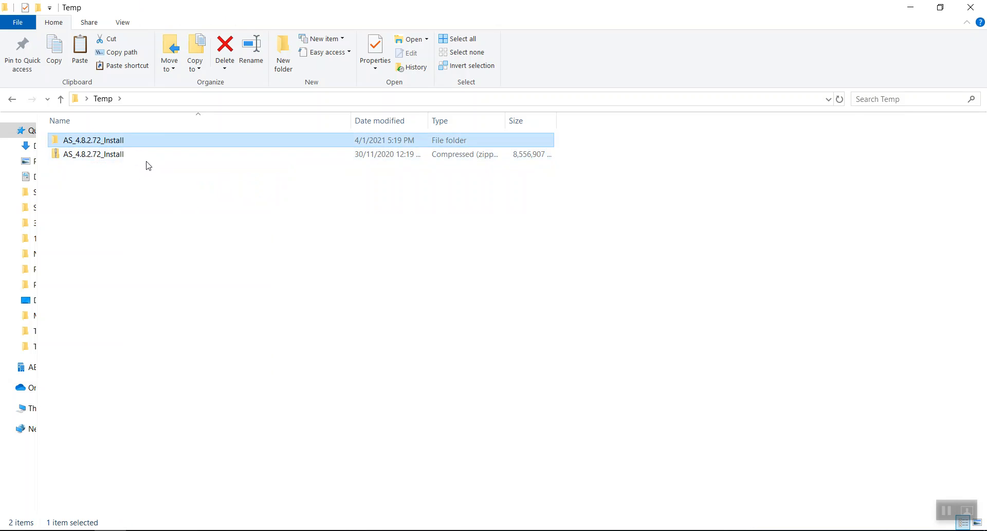
double_click(146, 143)
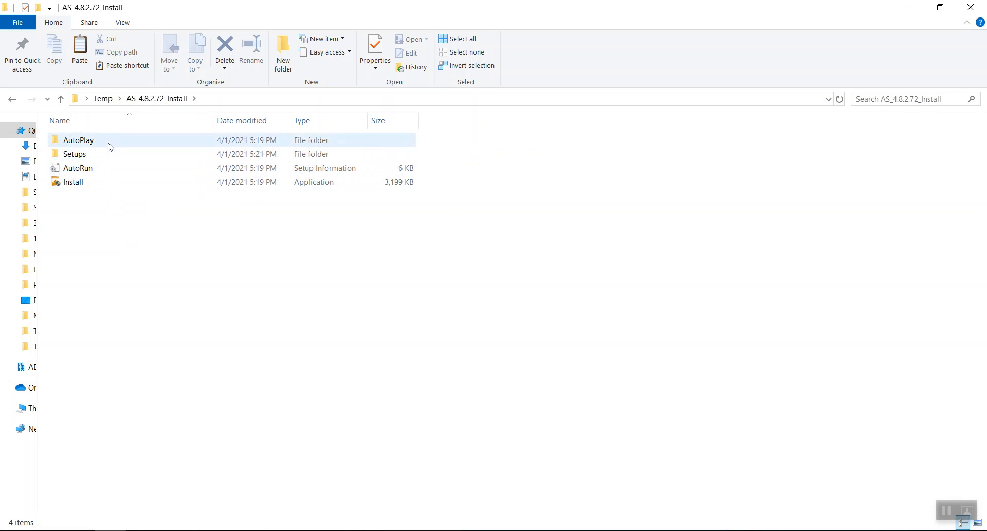
click(142, 183)
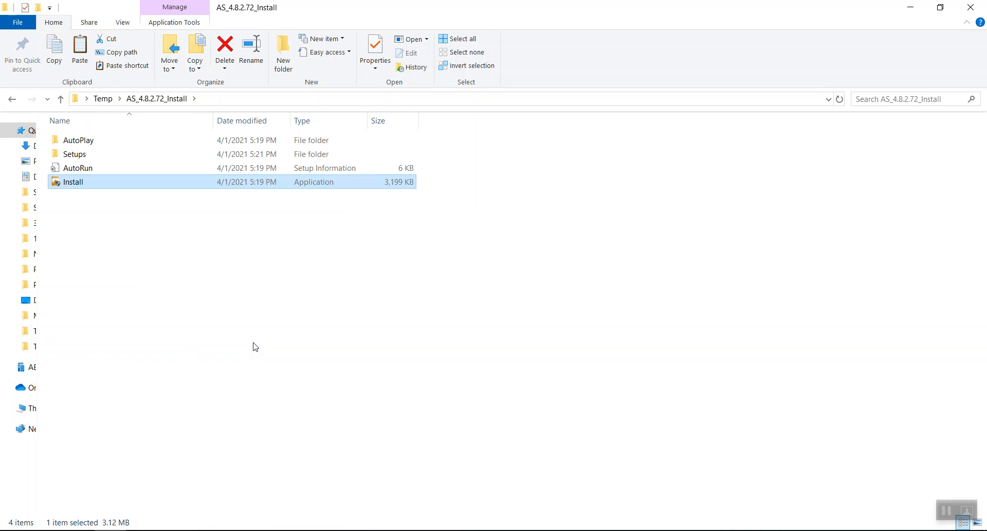
right_click(114, 187)
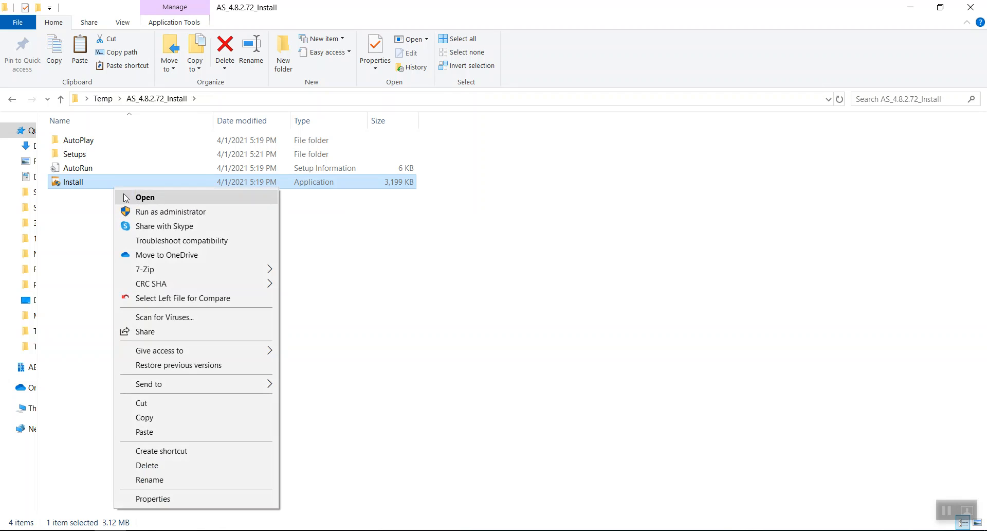
click(206, 214)
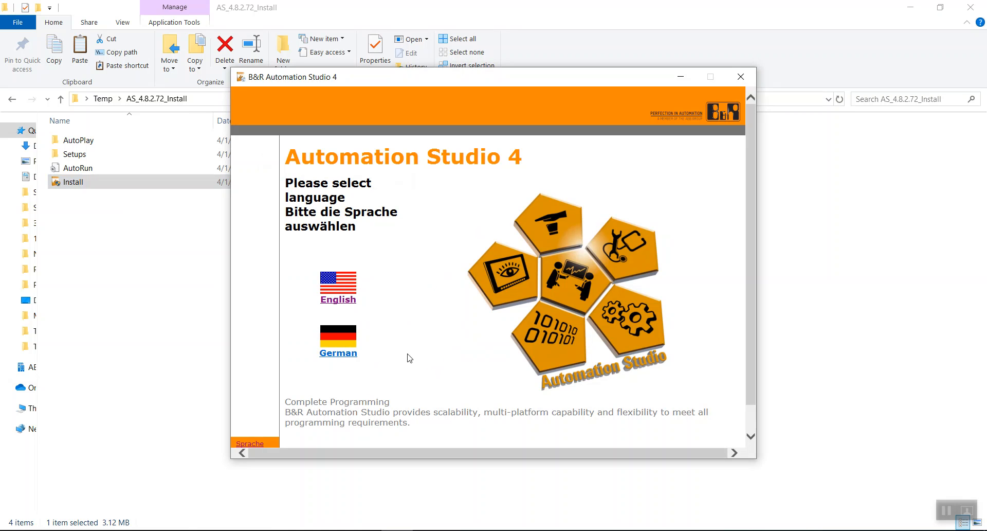
Choose English in the installer, start the Automation Studio V 4.8.2 setup and advance to the component selection
click(349, 288)
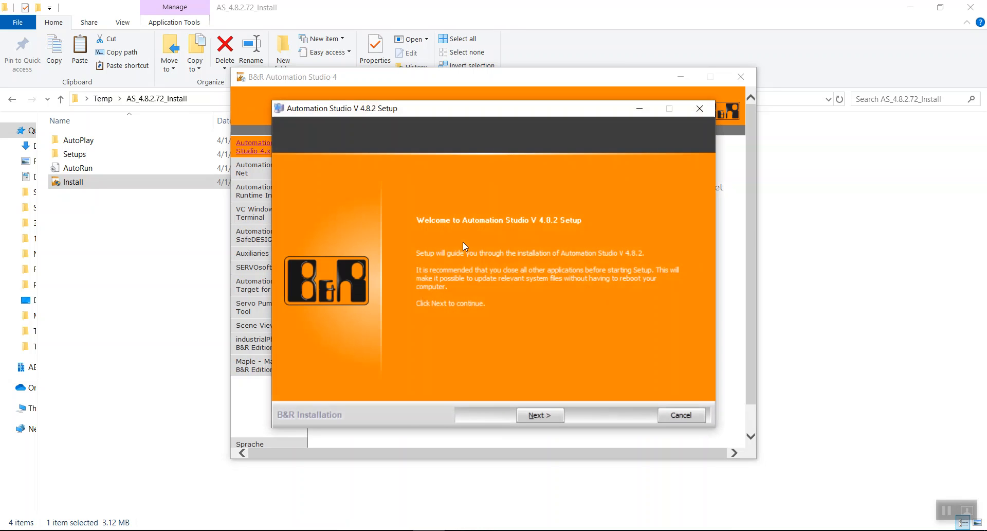
drag(522, 114, 508, 121)
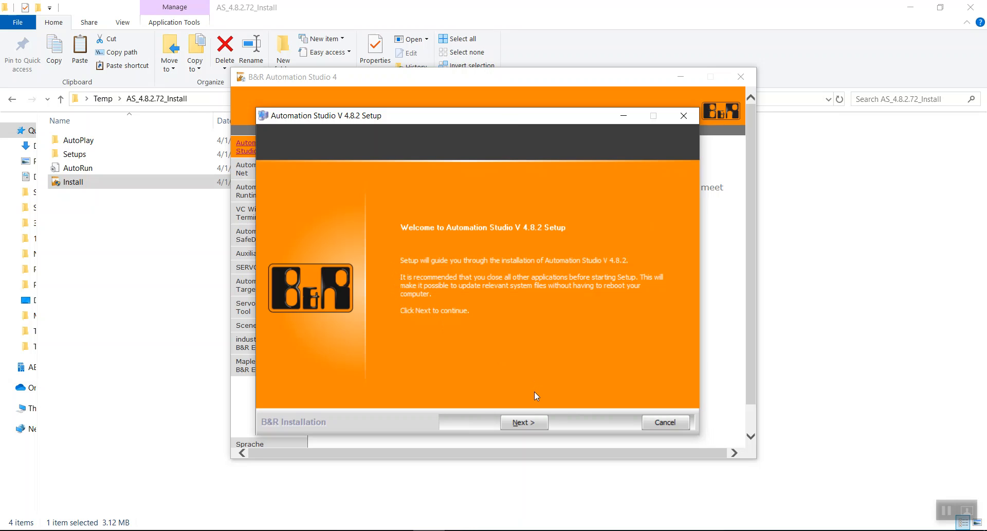
click(523, 422)
click(480, 387)
click(523, 422)
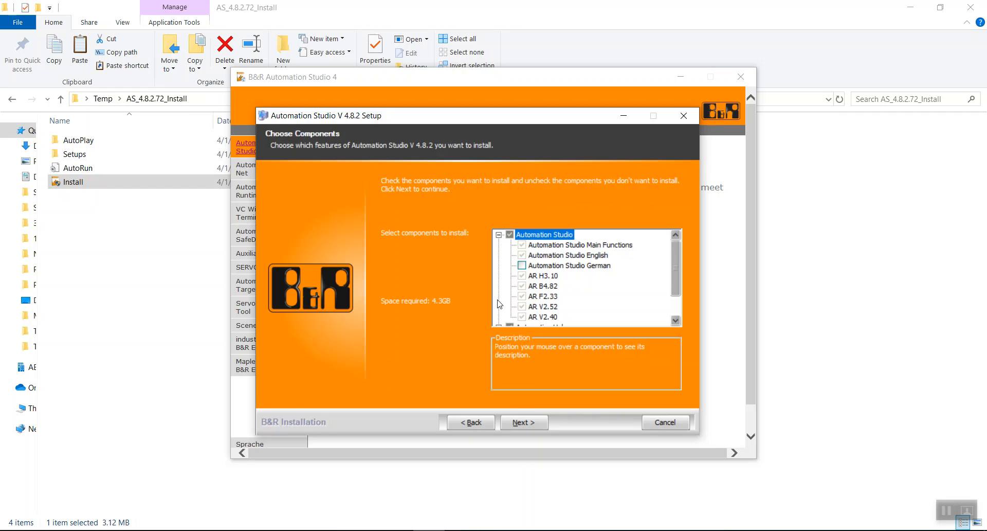
Review the components, keep the default selection, and continue to the install location with C:\BrAutomation as the destination folder
drag(674, 250, 556, 274)
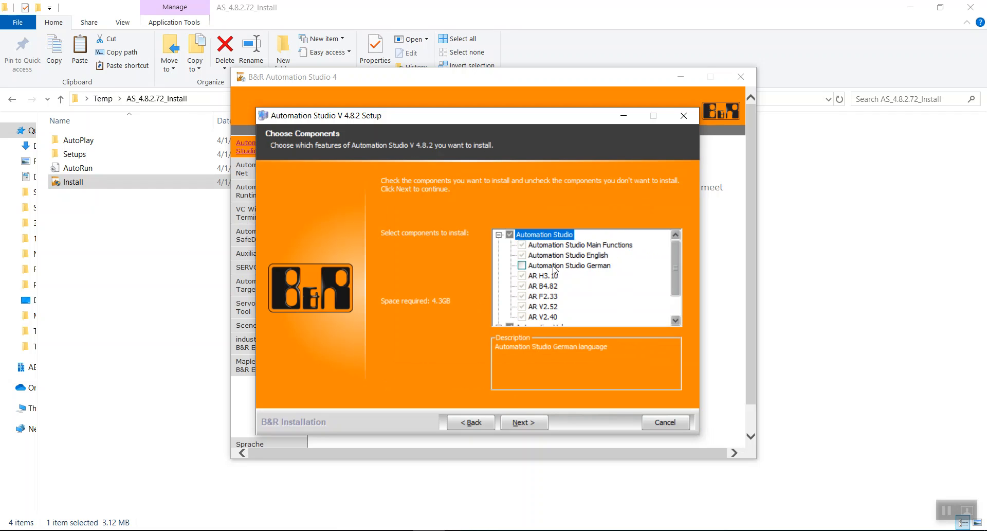
scroll(672, 270, down, 2)
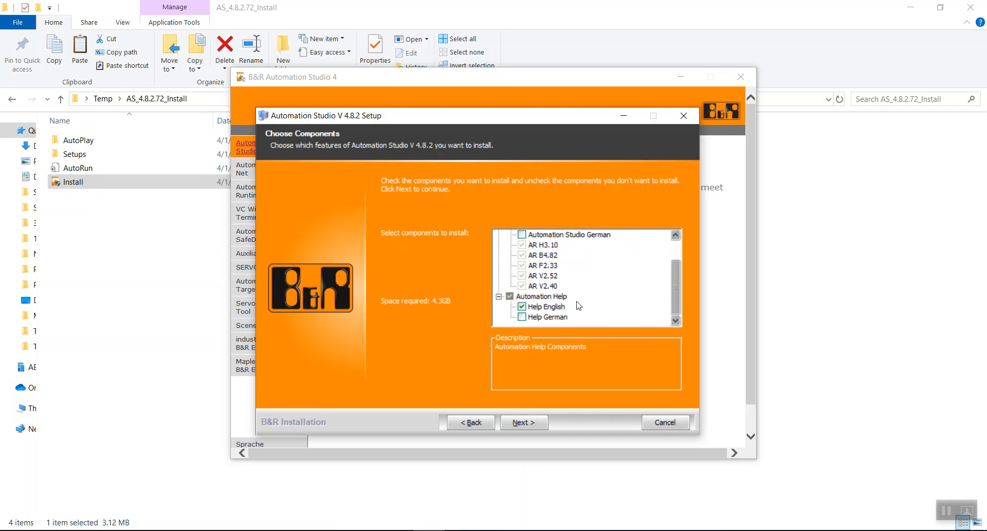
click(524, 422)
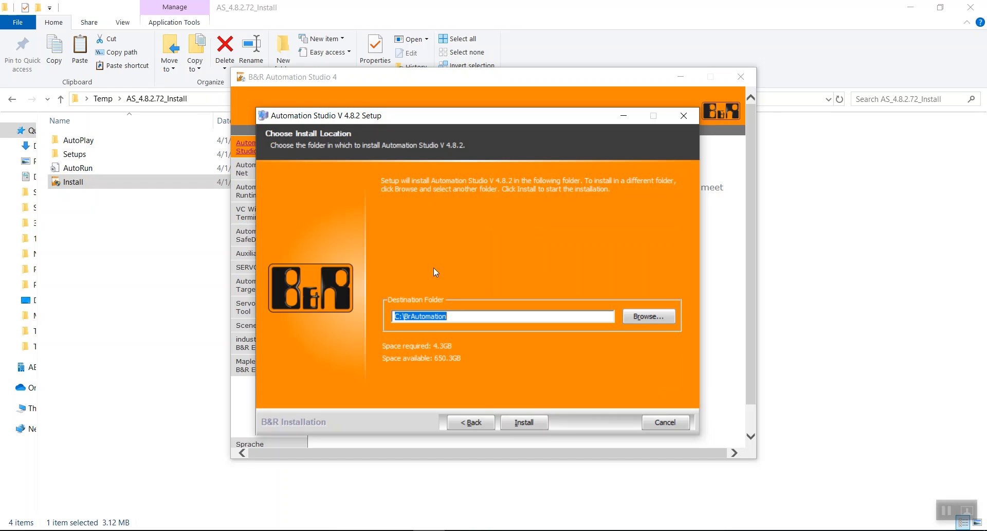
click(527, 317)
mouse_move(454, 316)
mouse_down()
mouse_move(394, 315)
mouse_move(447, 315)
mouse_up()
Quit the Automation Studio V 4.8.2 setup and close the B&R Automation Studio 4 installer window
click(665, 421)
click(538, 312)
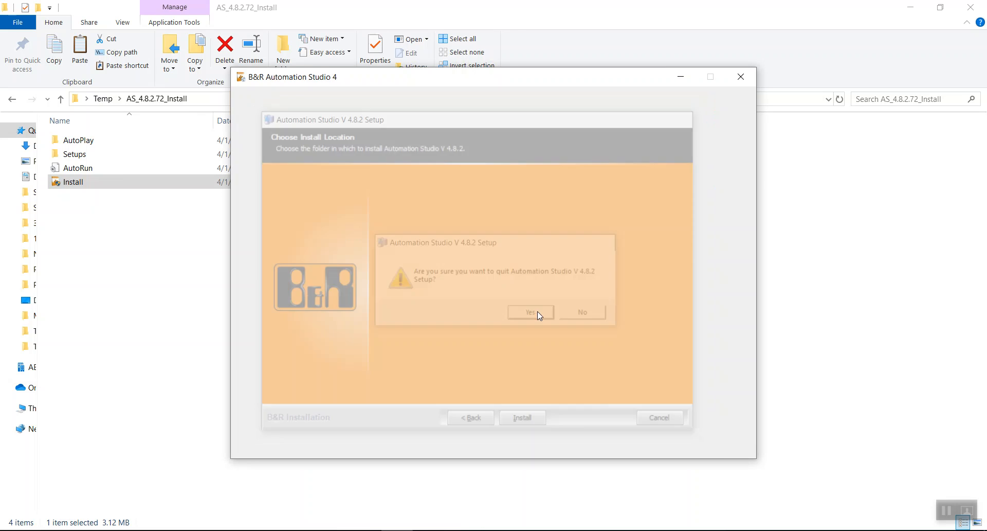
click(739, 81)
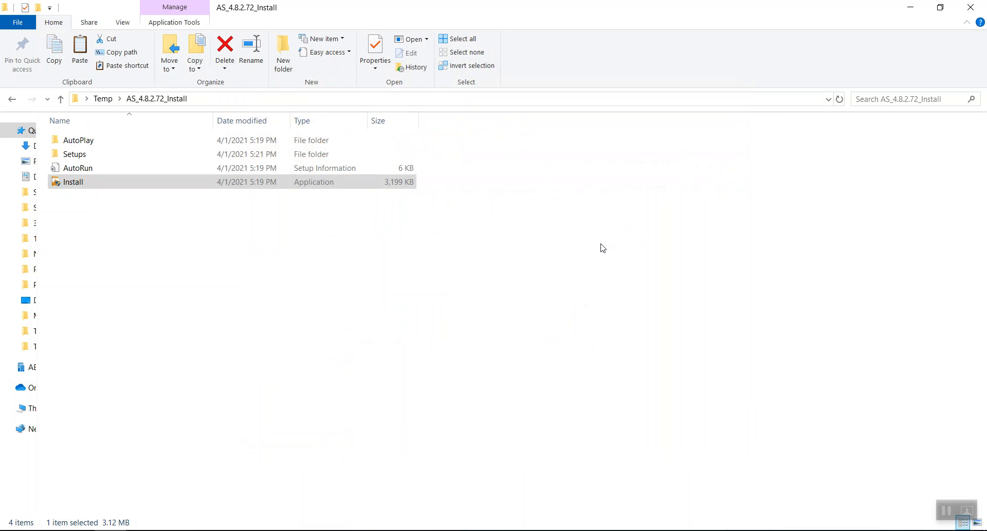
click(329, 289)
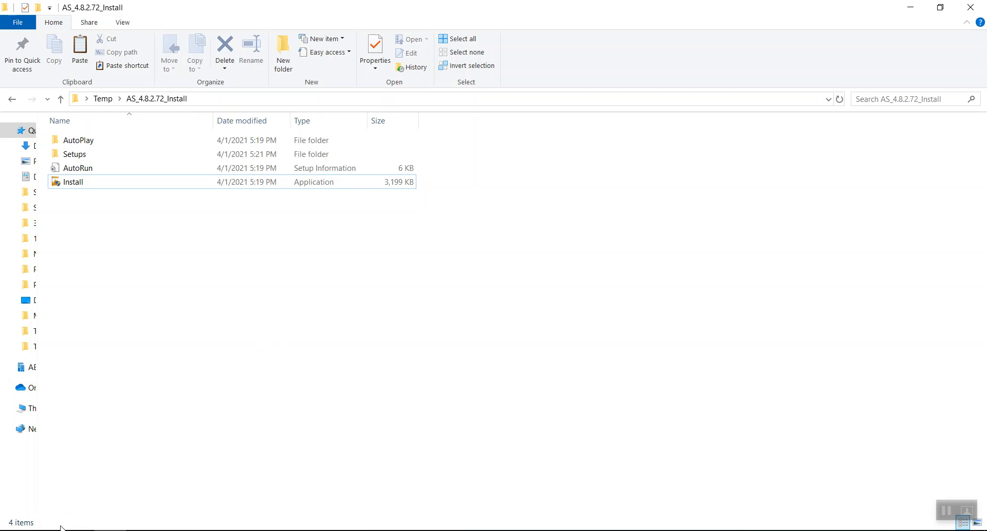
Search the installed programs for "automation studio 4.8" to locate Automation Studio 4.8 English, and dismiss the search without launching it
key(super)
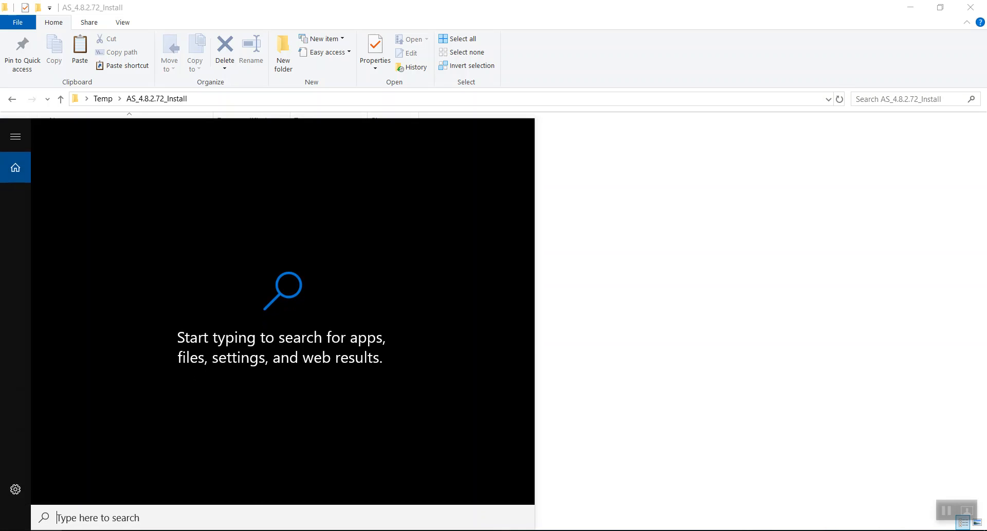
text(auto)
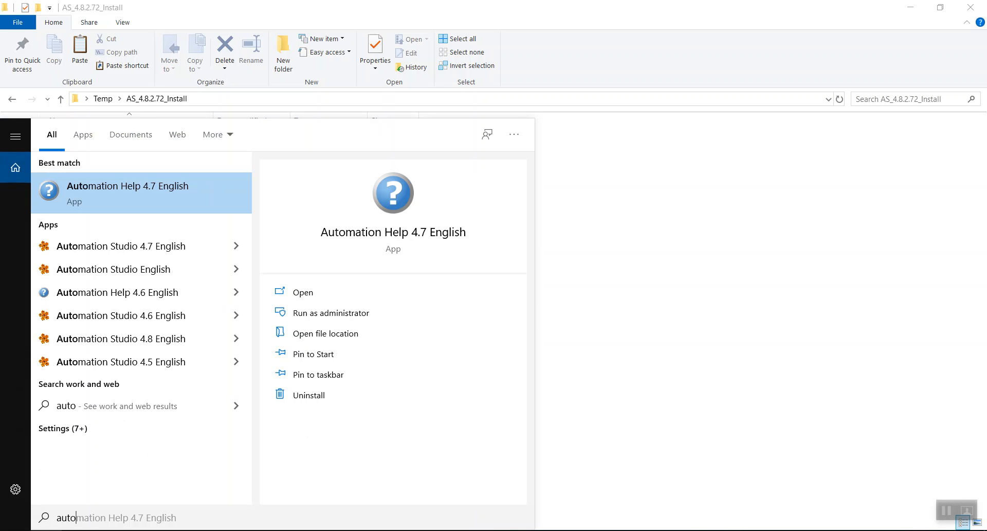
text(a)
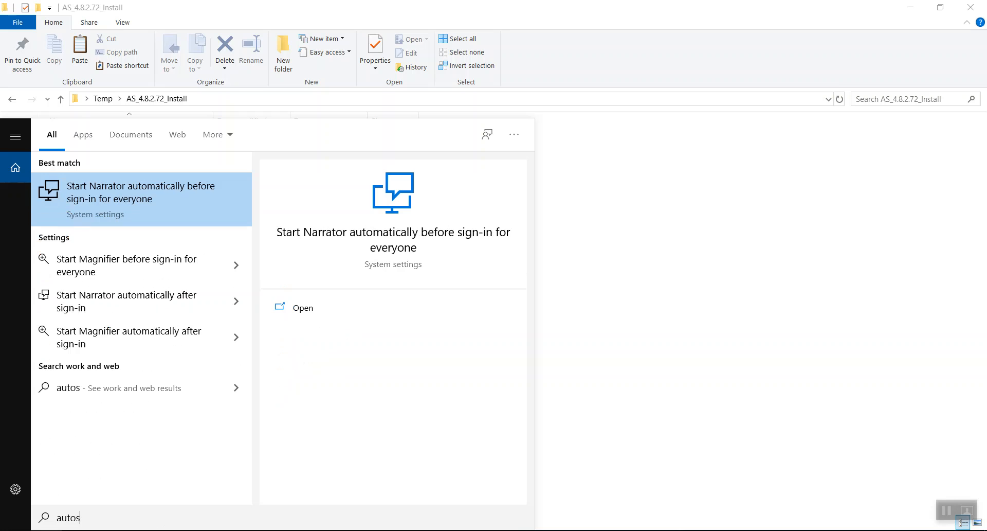
text(mati)
key(BackSpace)
key(BackSpace)
key(BackSpace)
key(BackSpace)
key(BackSpace)
text(mation studio)
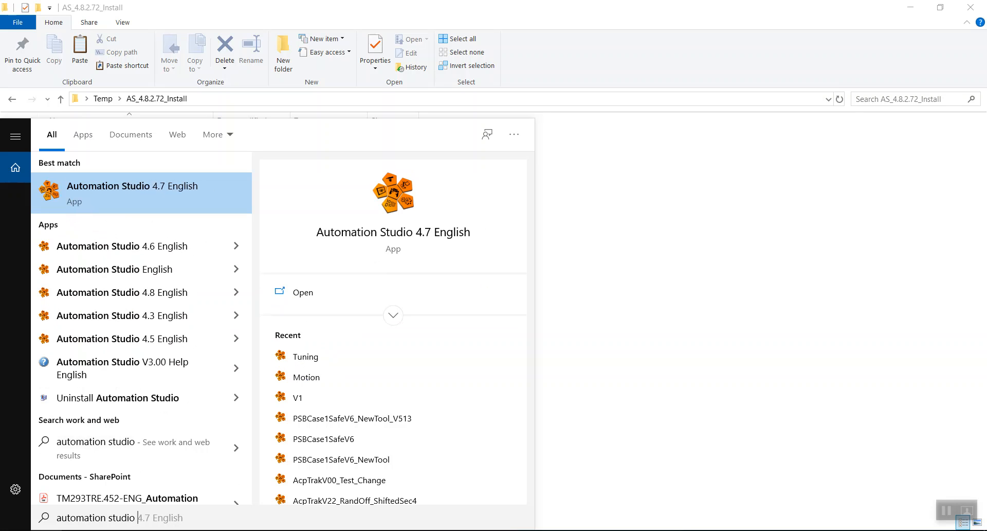
text( 4.8)
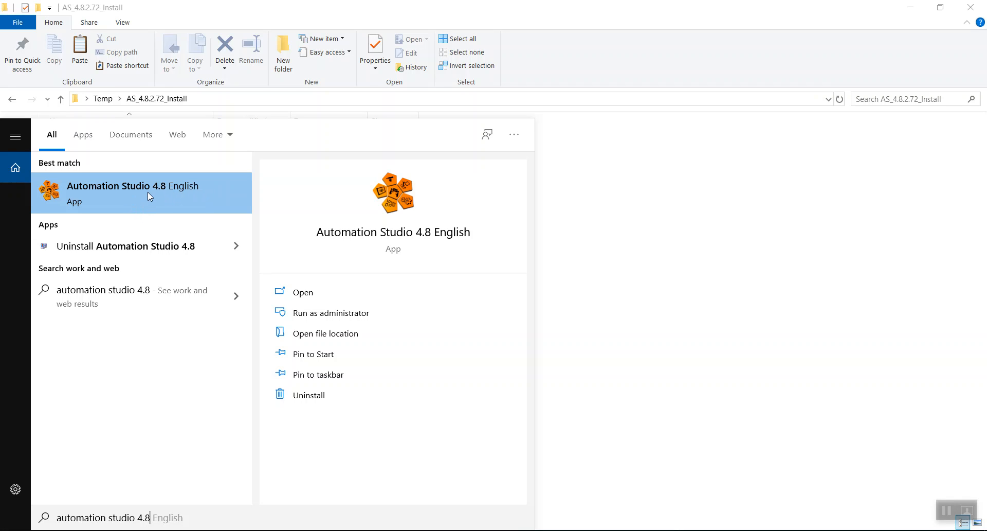
click(633, 325)
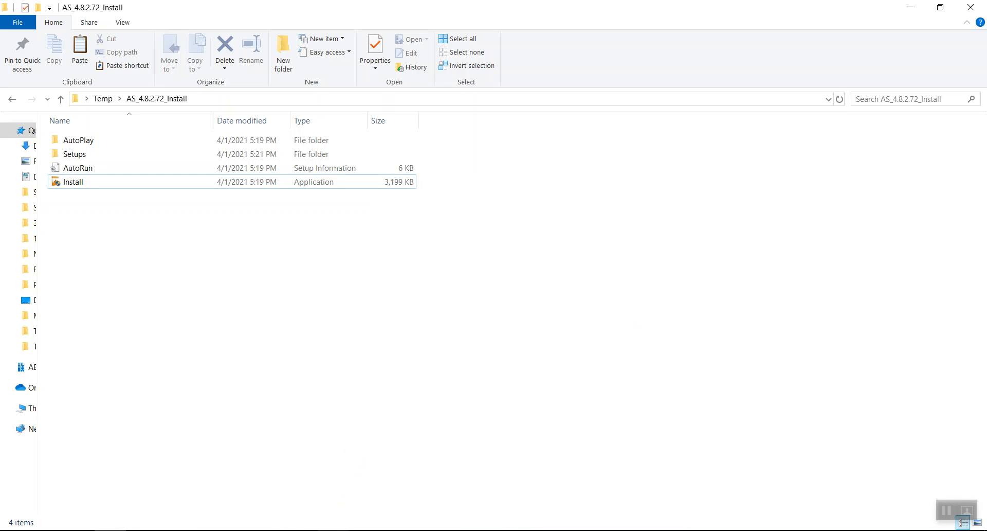
In the Snipping Tool's Product Licensing snip, underline the internet connection note and registration link, circle the license key area, and put the window away
click(334, 529)
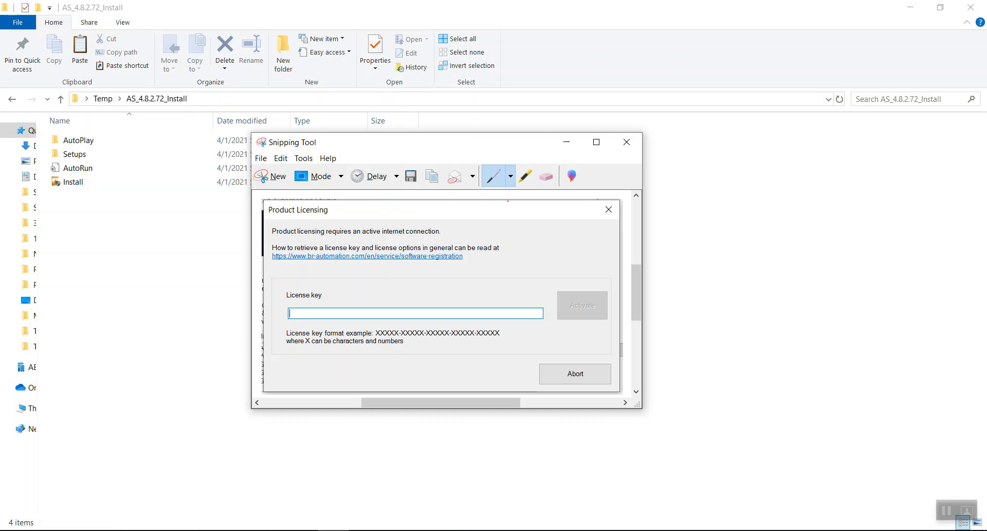
mouse_move(492, 146)
mouse_down()
mouse_move(461, 113)
mouse_move(500, 139)
mouse_up()
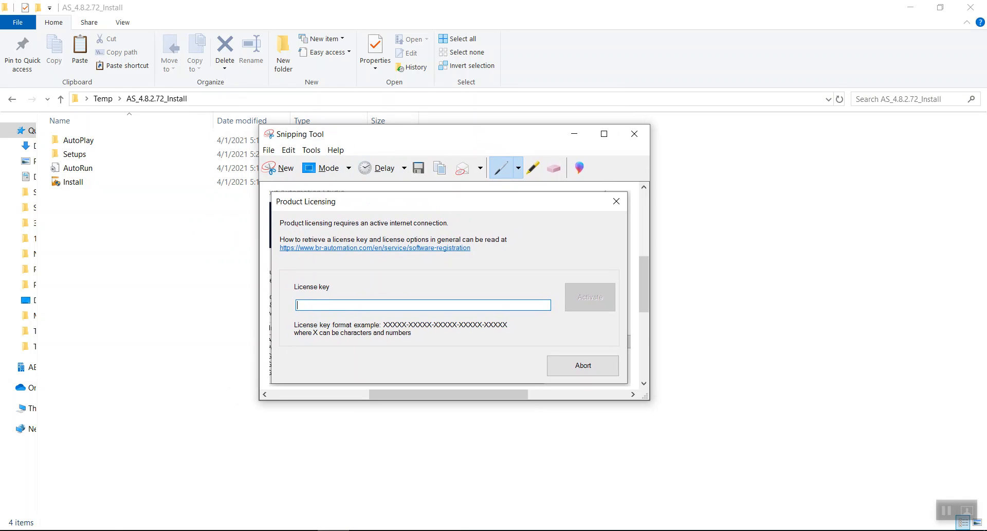
drag(282, 232, 459, 232)
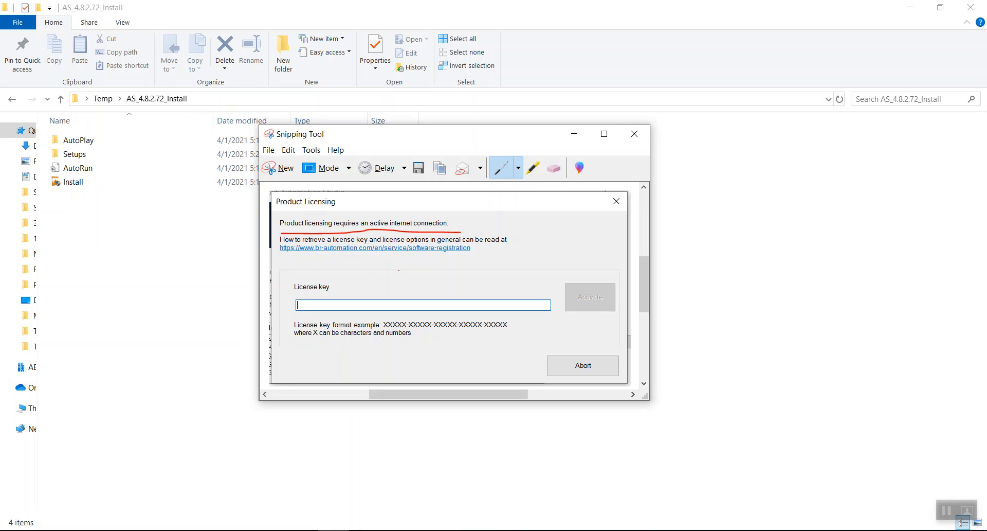
drag(279, 254, 474, 252)
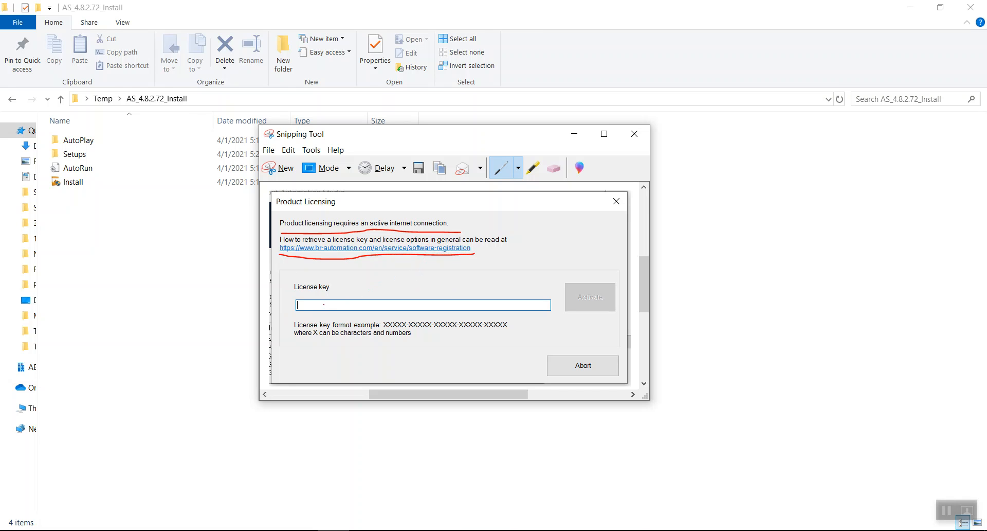
mouse_move(318, 275)
mouse_down()
mouse_move(307, 273)
mouse_move(275, 324)
mouse_move(432, 343)
mouse_move(553, 329)
mouse_move(504, 271)
mouse_move(304, 271)
mouse_up()
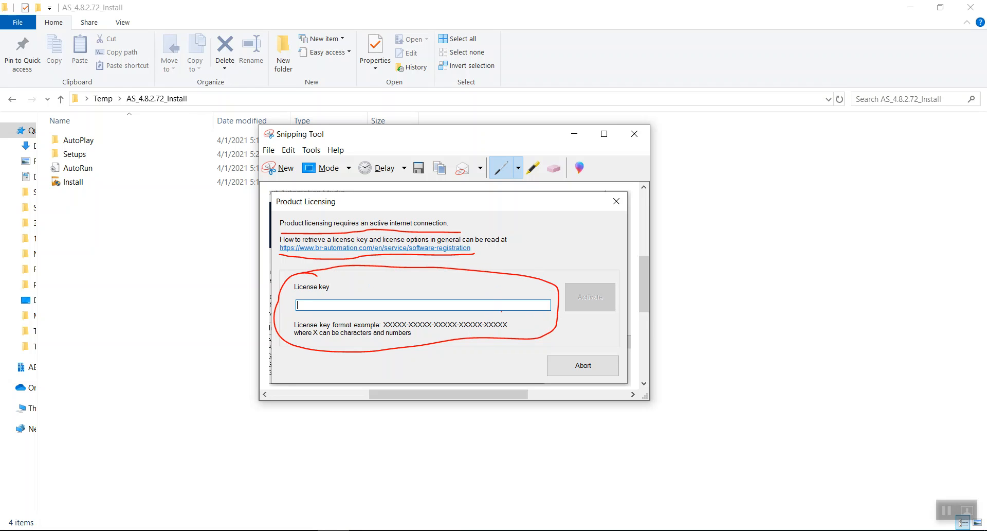
click(235, 280)
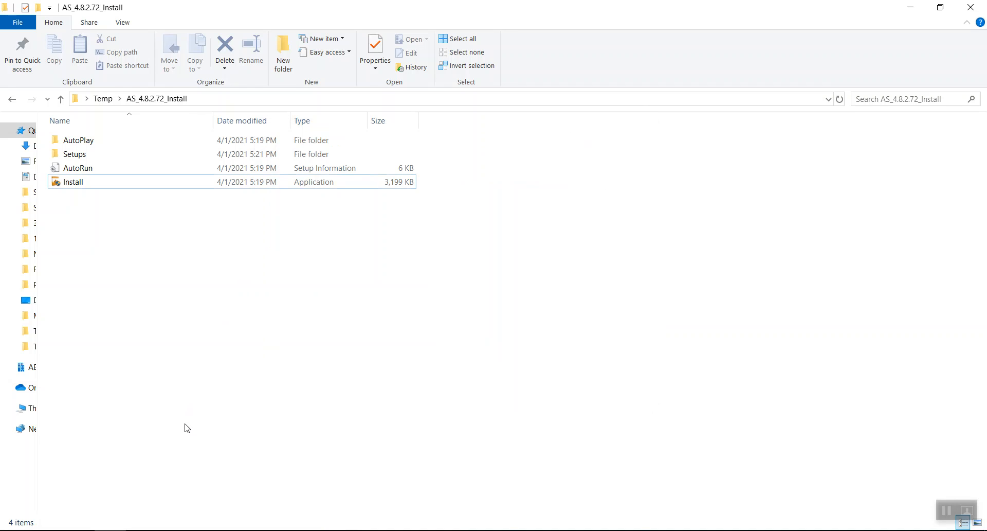
Switch to the browser, open B&R's Software registration page from the Service section, and review the evaluation, student and commercial license options
click(145, 474)
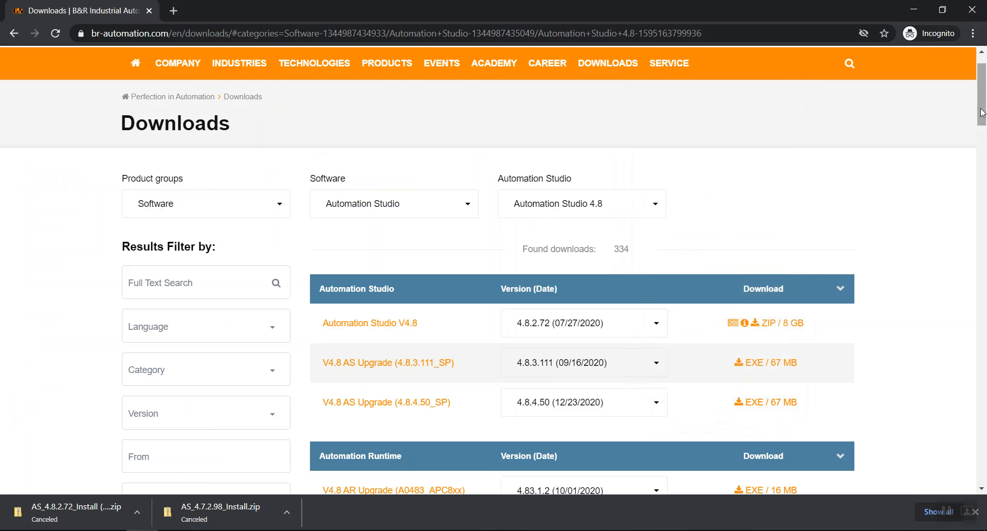
scroll(889, 171, up, 1)
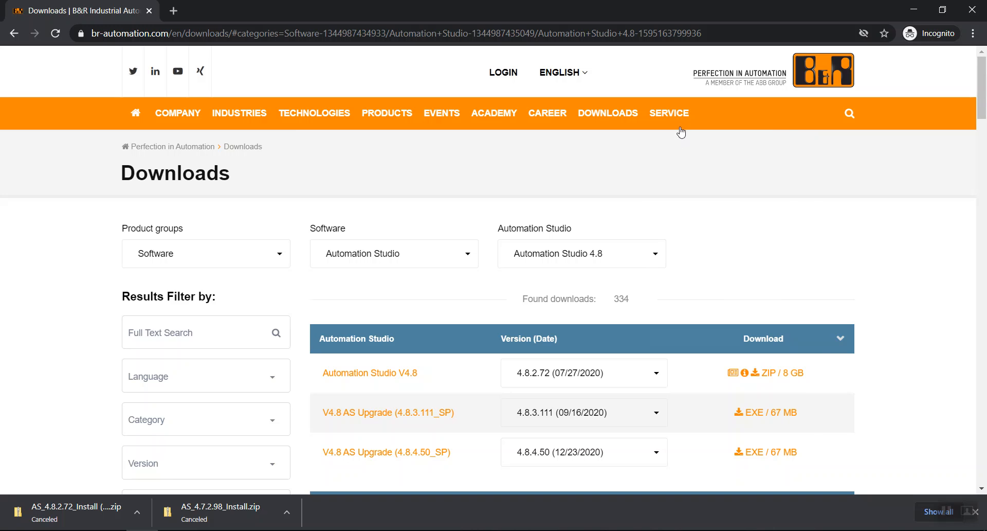
mouse_move(678, 114)
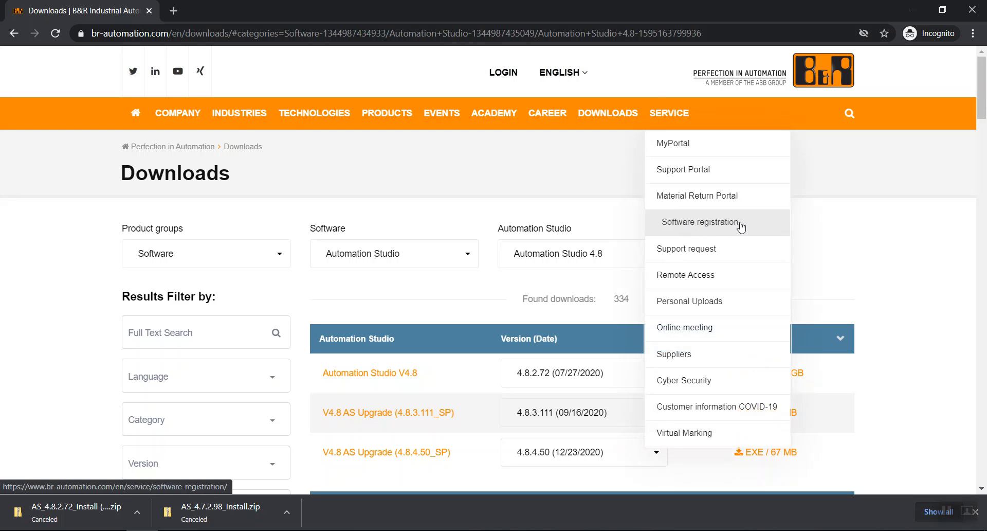
click(747, 227)
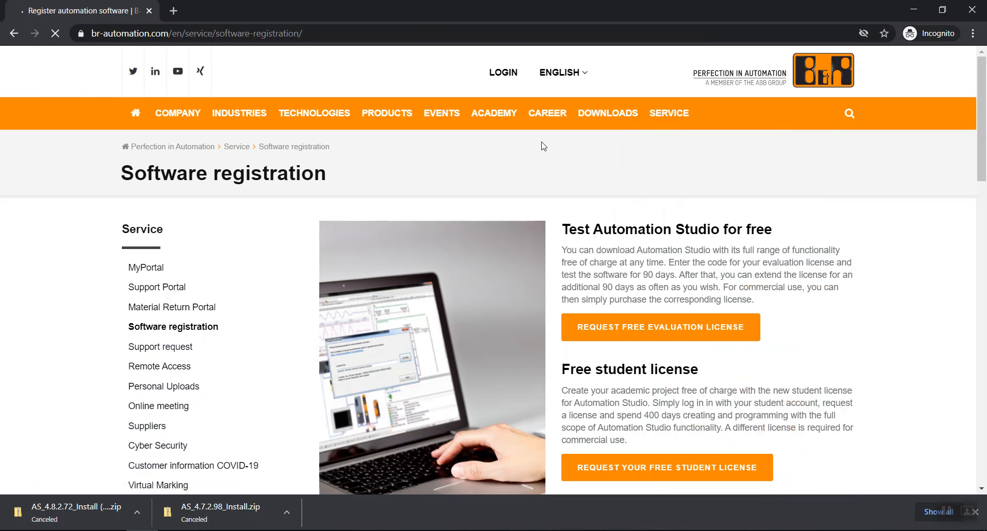
drag(985, 165, 986, 193)
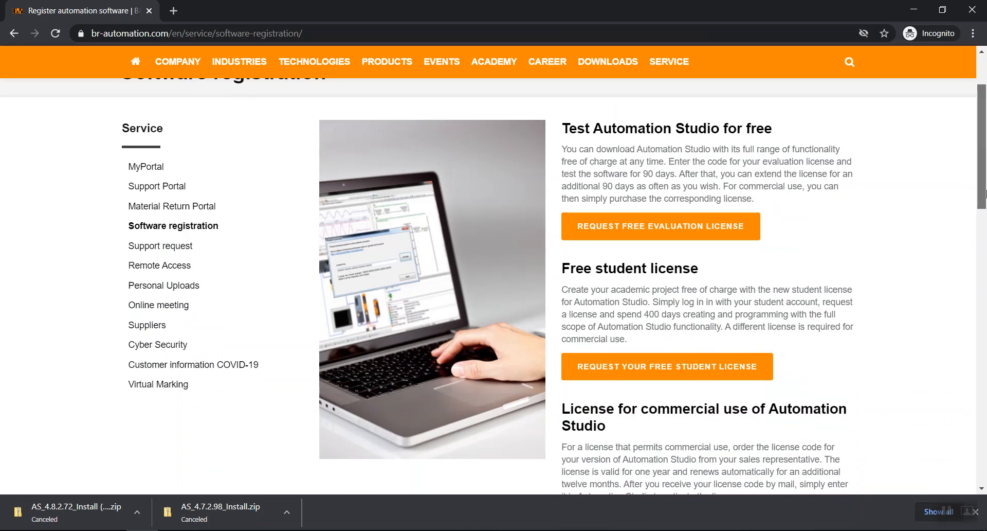
drag(985, 194, 979, 240)
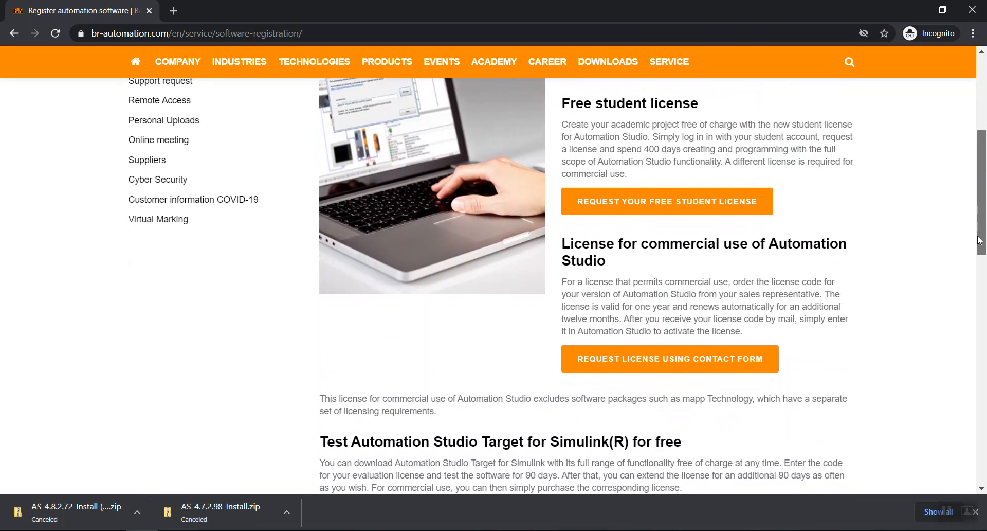
scroll(579, 342, up, 4)
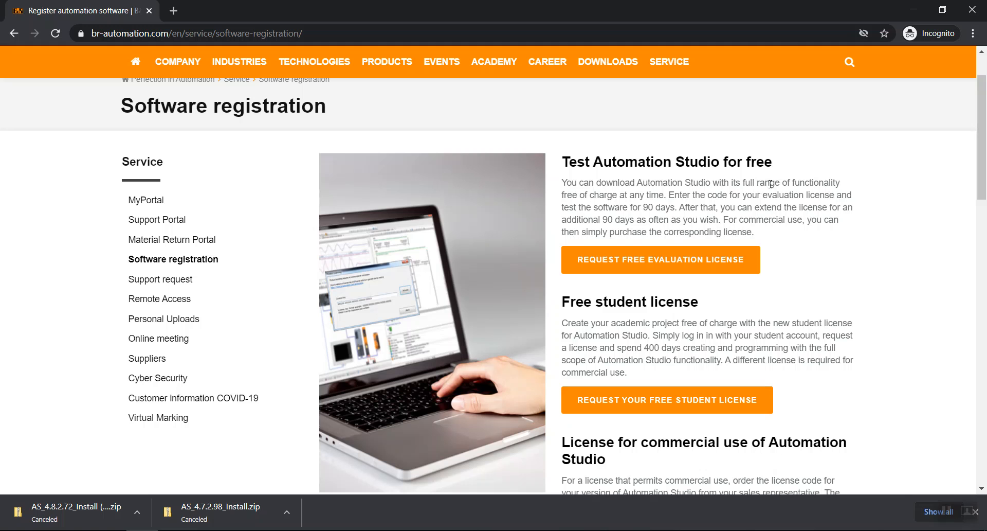
Request a free evaluation license and open the 90-day Evaluation license for Automation Studio form
click(669, 260)
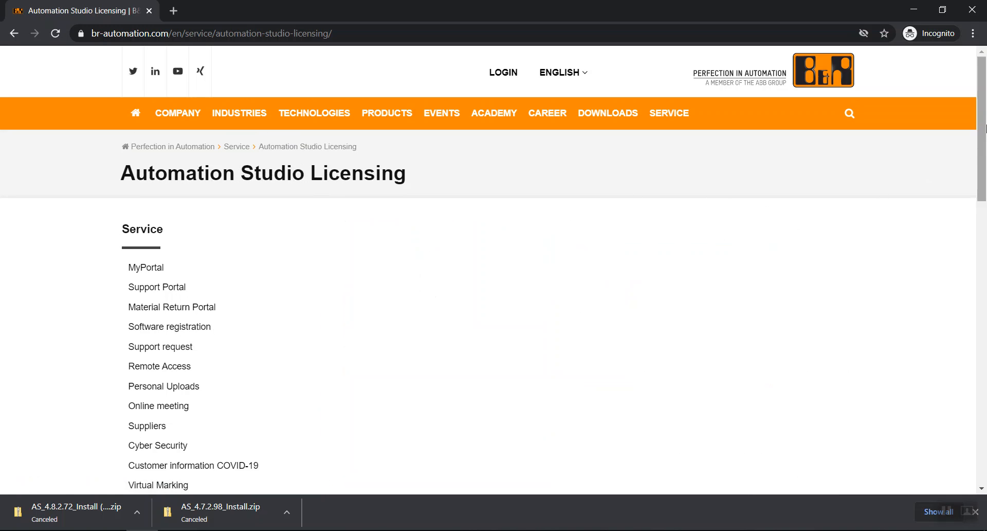
drag(985, 118, 985, 132)
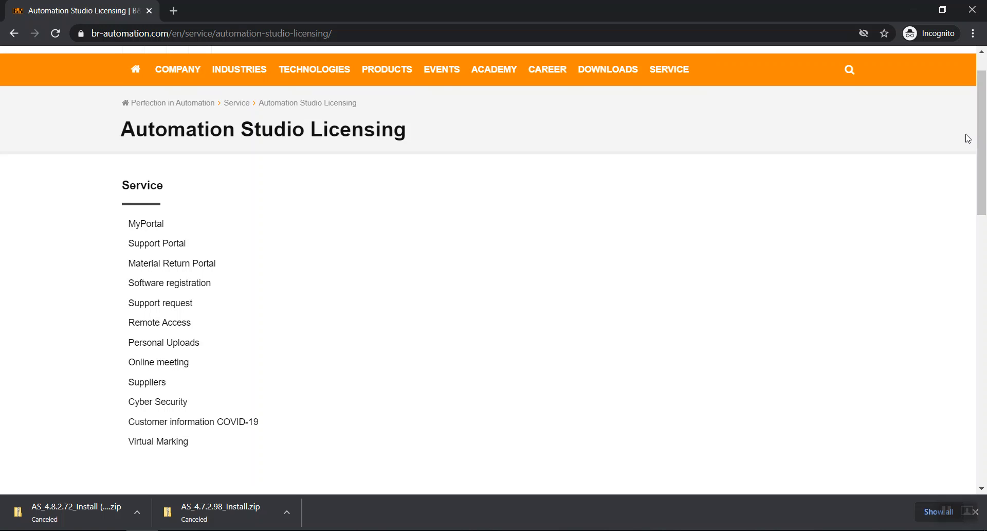
drag(980, 114, 980, 166)
scroll(980, 166, up, 3)
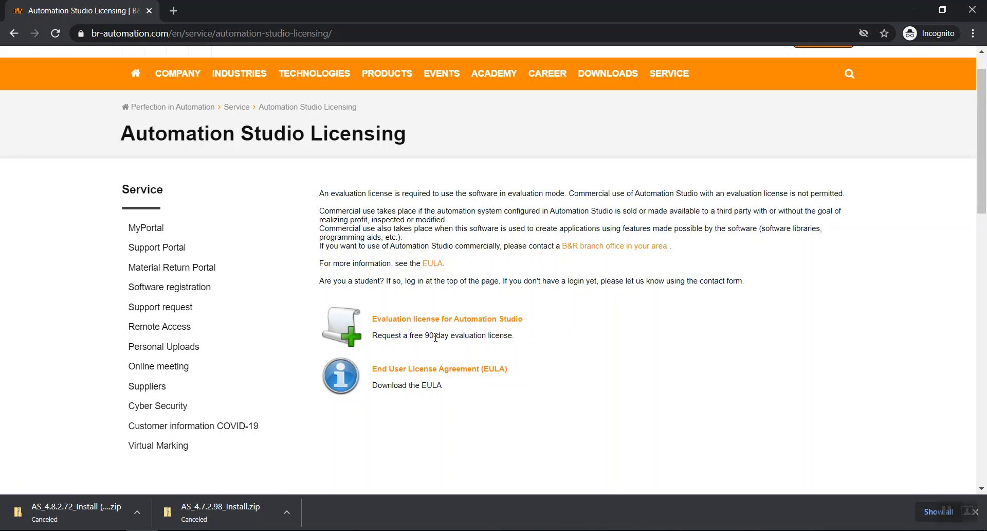
click(482, 325)
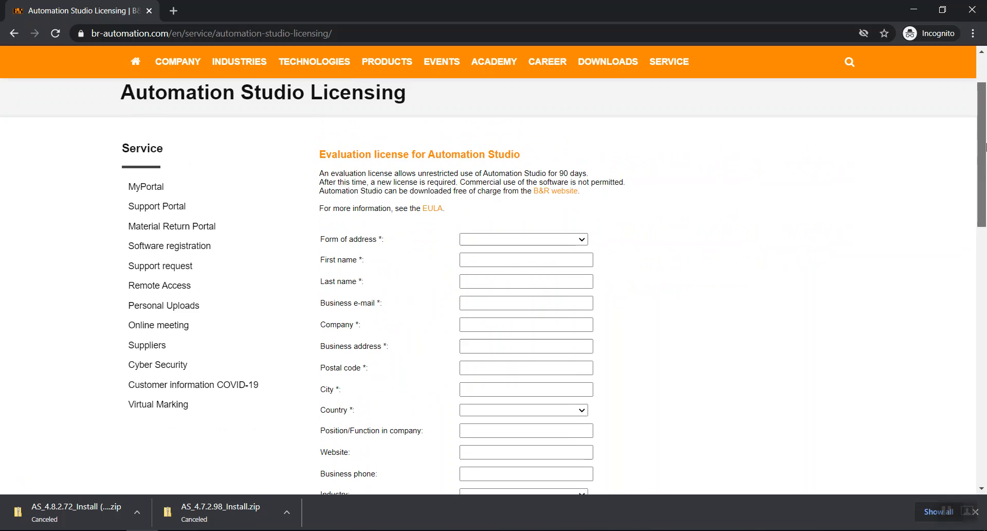
Set the evaluation license form's form of address to Mr. and accept the End User License Agreement
drag(985, 146, 985, 172)
click(584, 177)
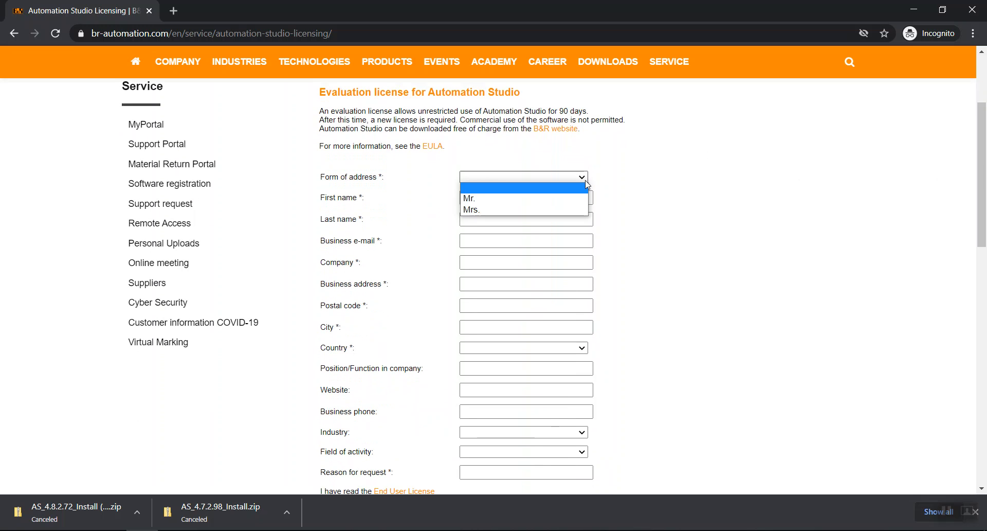
click(560, 197)
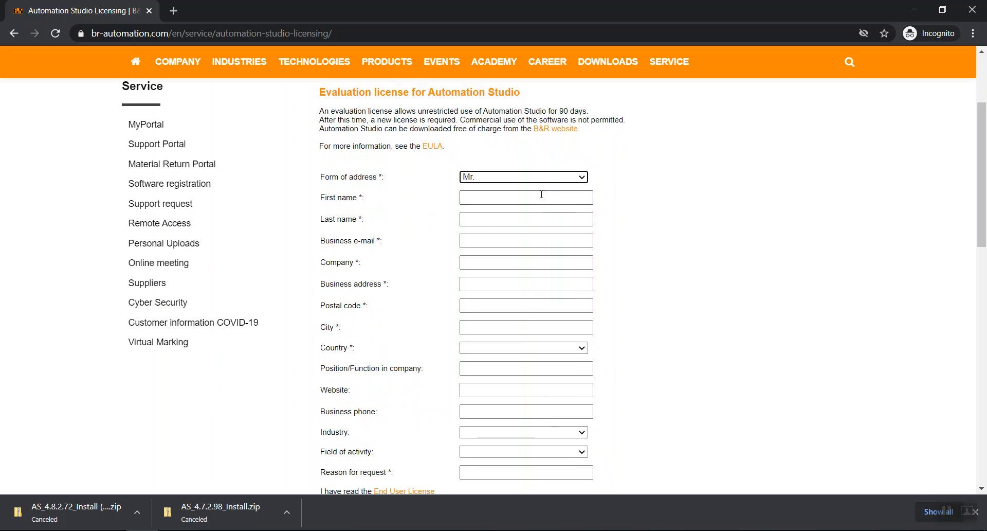
drag(975, 234, 975, 269)
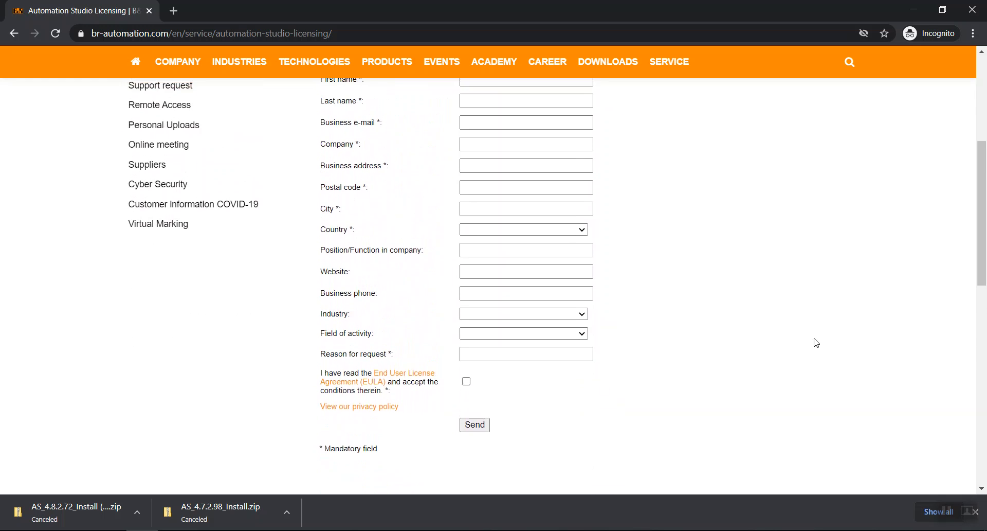
click(466, 381)
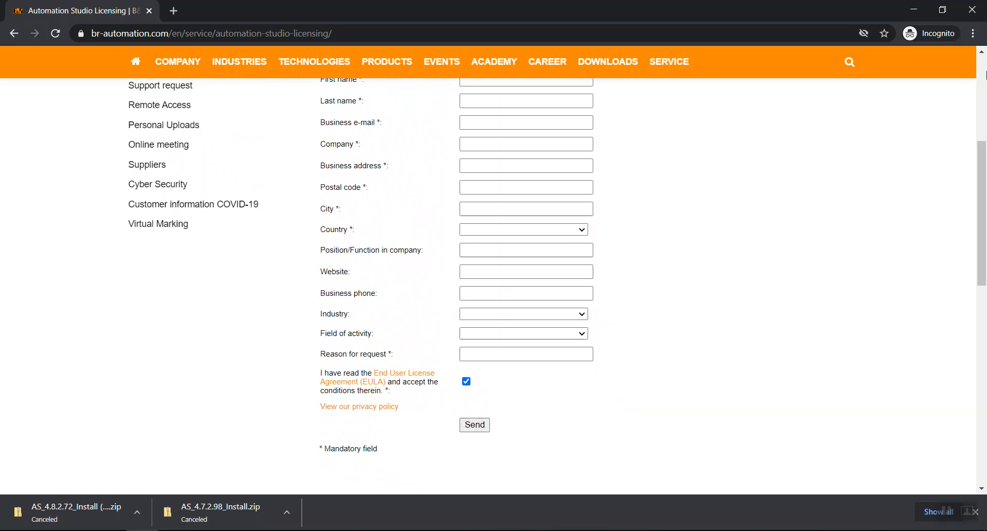
drag(982, 164, 984, 85)
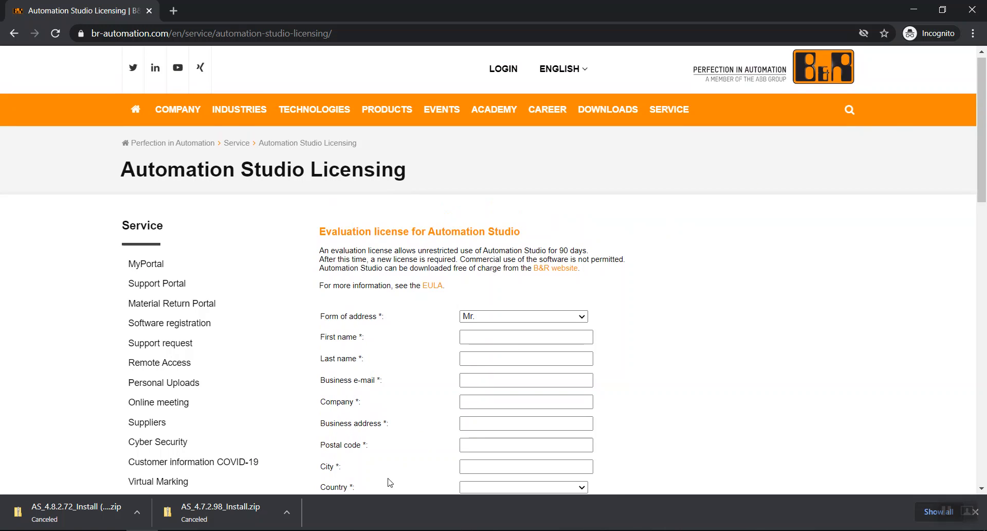
Mark the license key field and circle Activate in the Product Licensing snip, and close the Snipping Tool without saving the changes
click(333, 529)
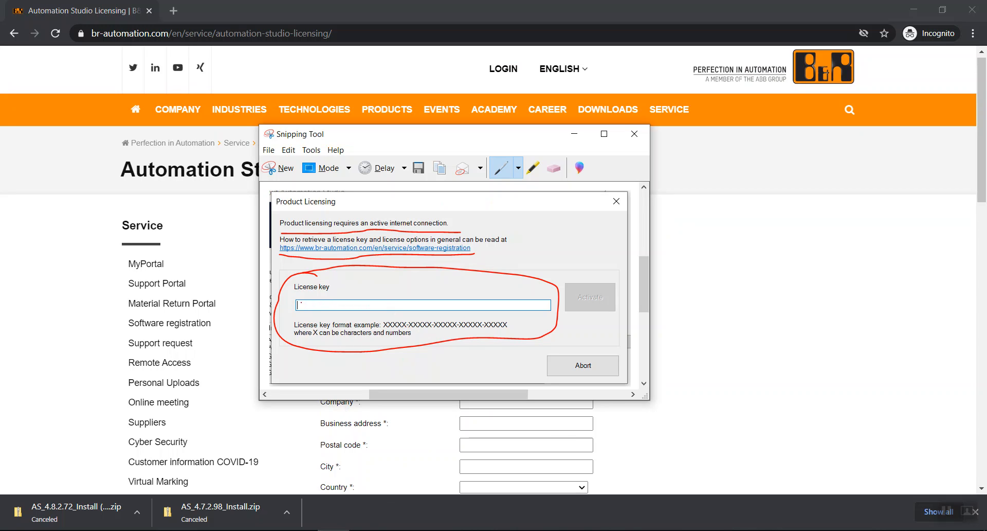
drag(290, 303, 560, 303)
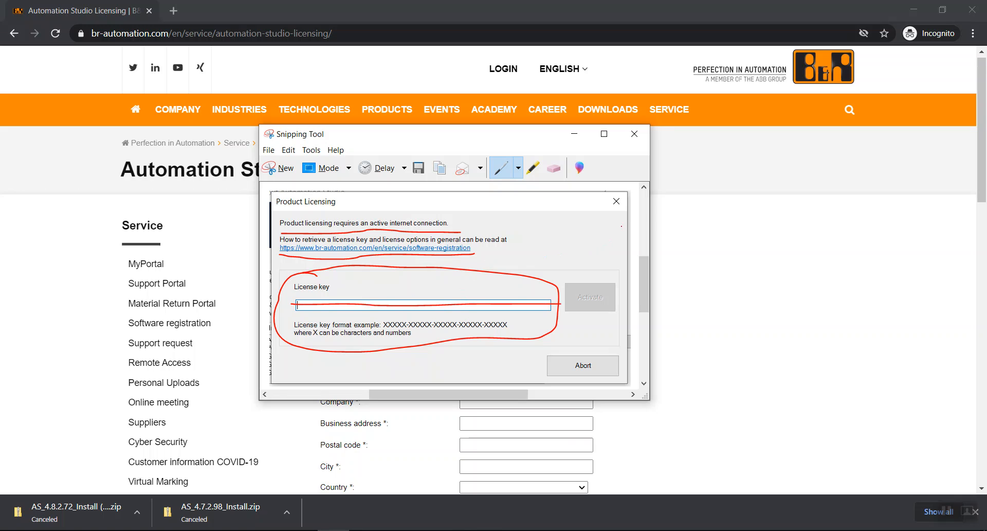
mouse_move(578, 274)
mouse_down()
mouse_move(564, 310)
mouse_move(629, 314)
mouse_move(606, 263)
mouse_move(551, 274)
mouse_move(549, 293)
mouse_up()
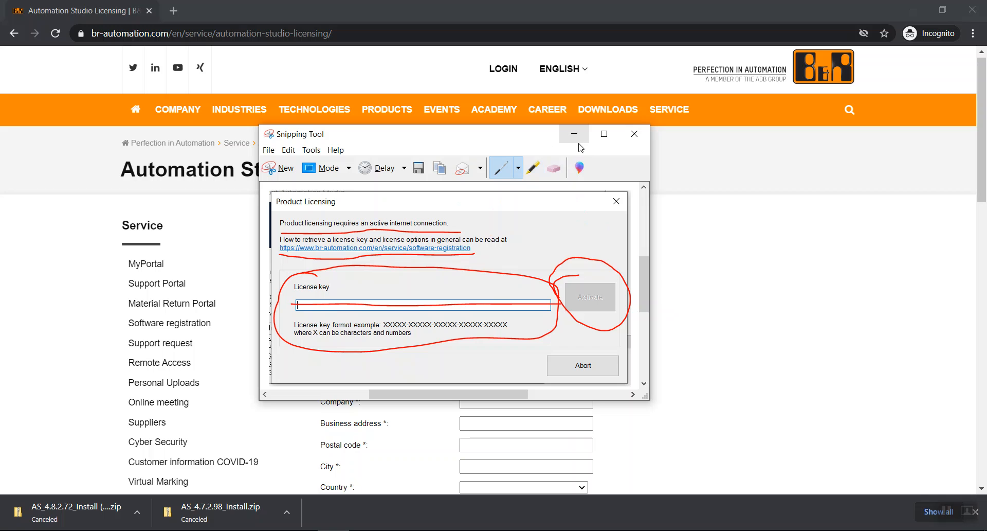
click(633, 134)
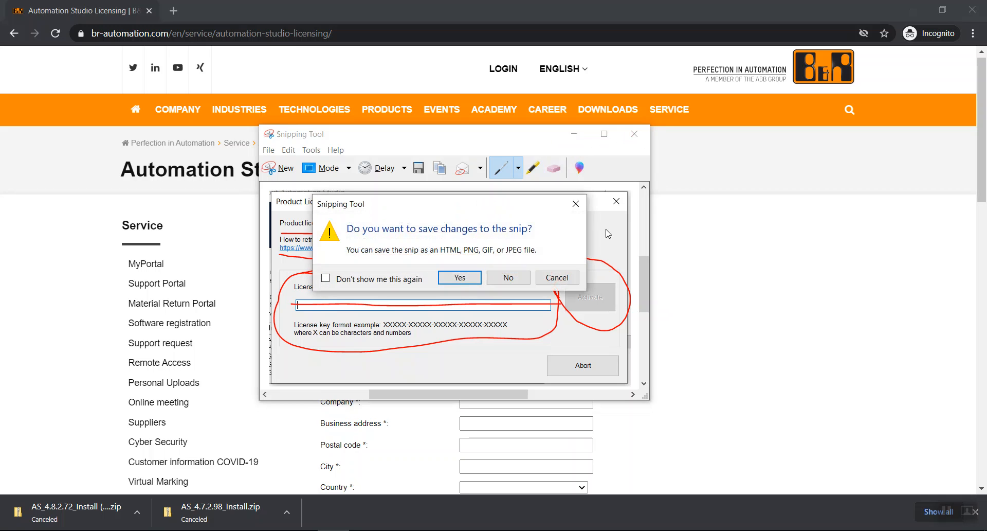
click(501, 278)
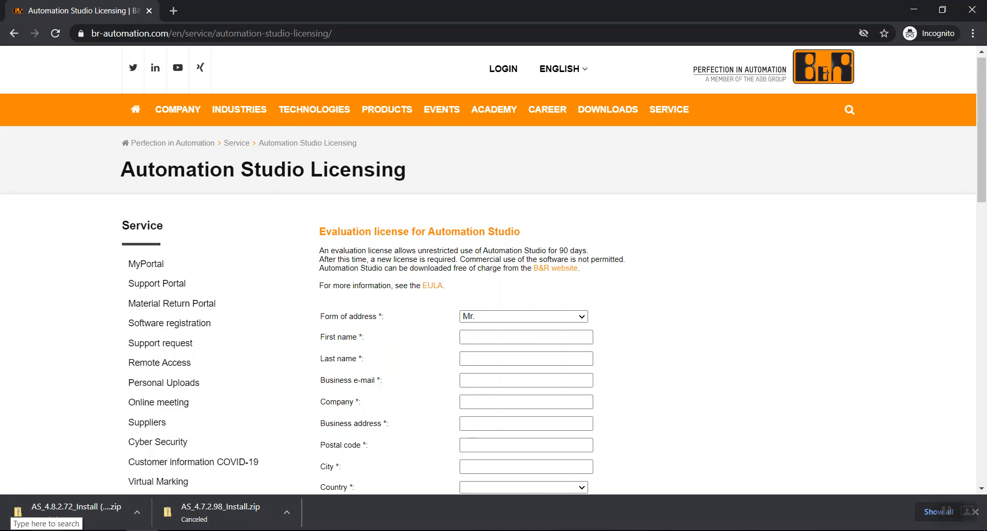
Search Windows for "automation studio 4.8" and launch Automation Studio 4.8 English
click(21, 520)
text(automat)
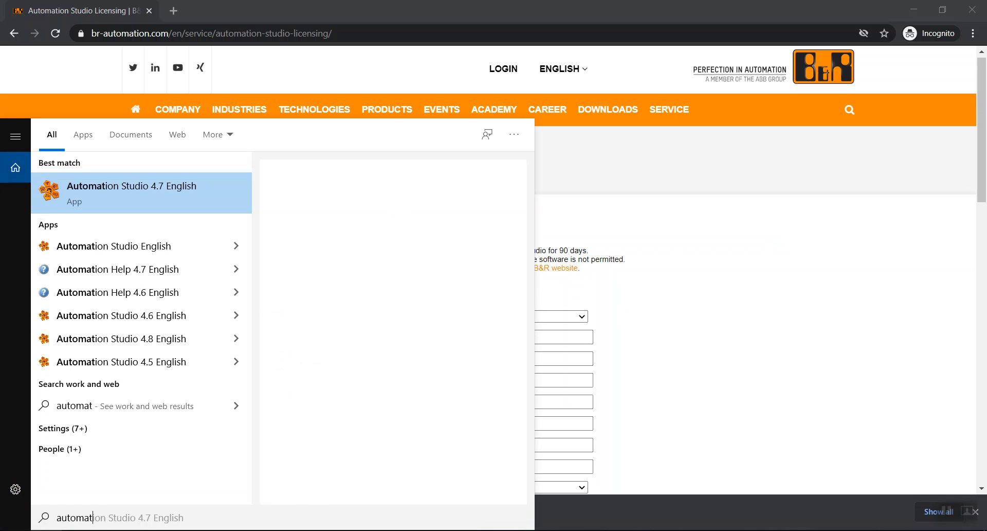
text(ion s)
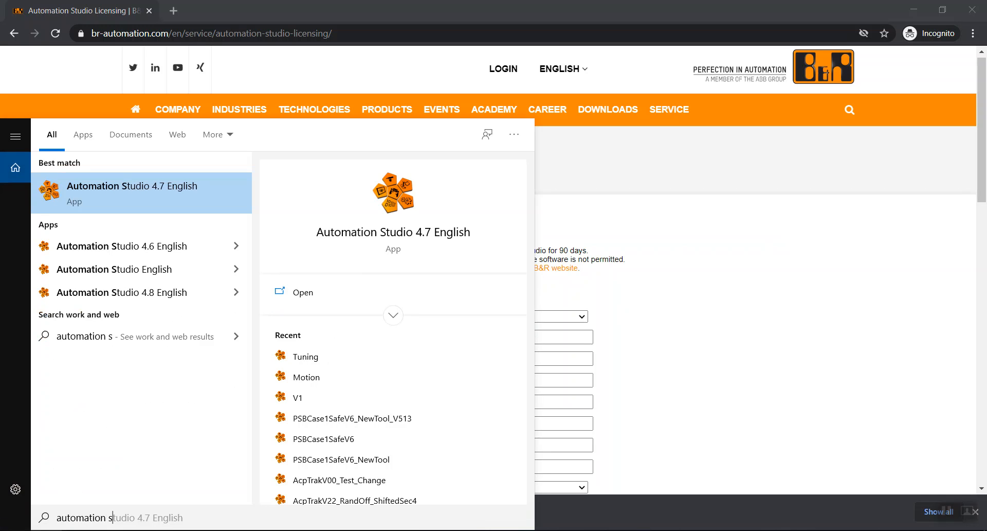
text(tudio )
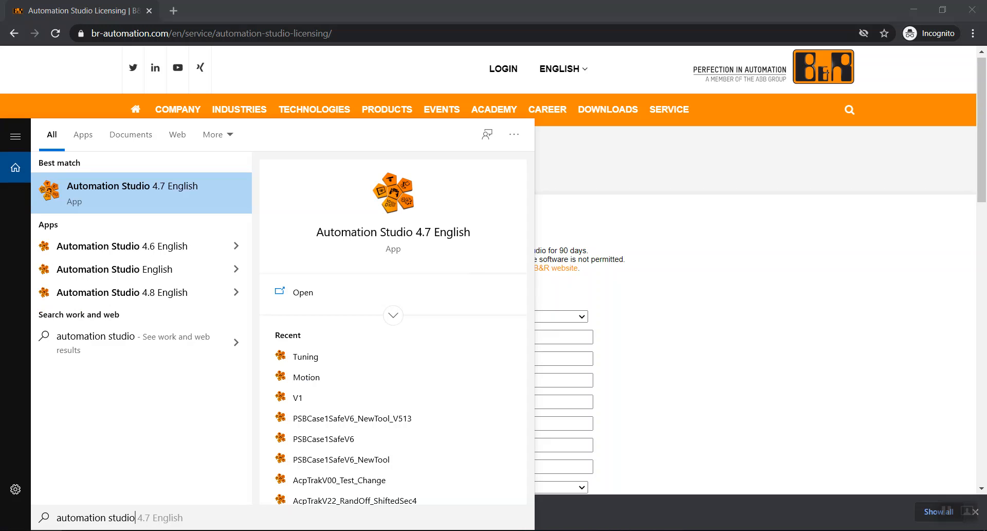
text(4.8)
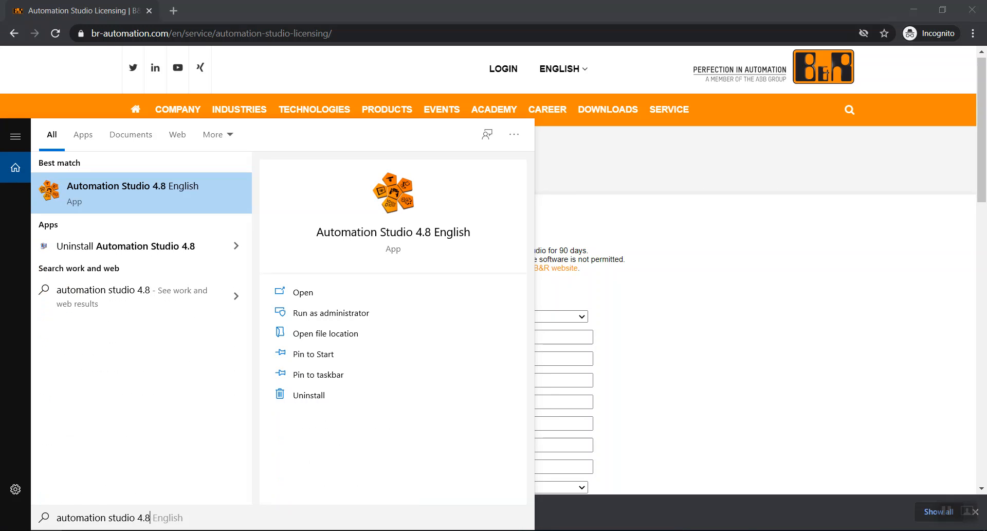
click(101, 201)
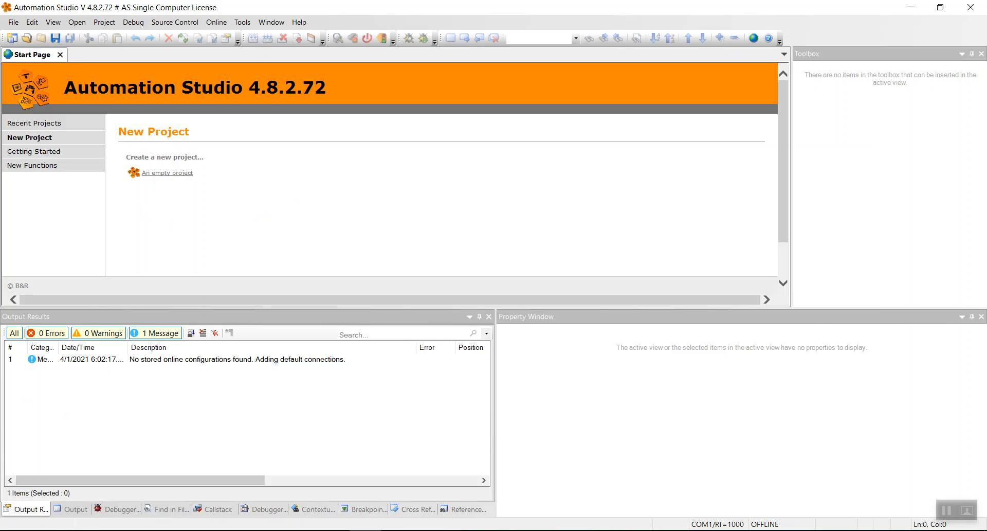
Open the Windows Services console, check the status of B&R Authorization and B&R Upgrade Service for AS48, and close the console
key(super+s)
text(service)
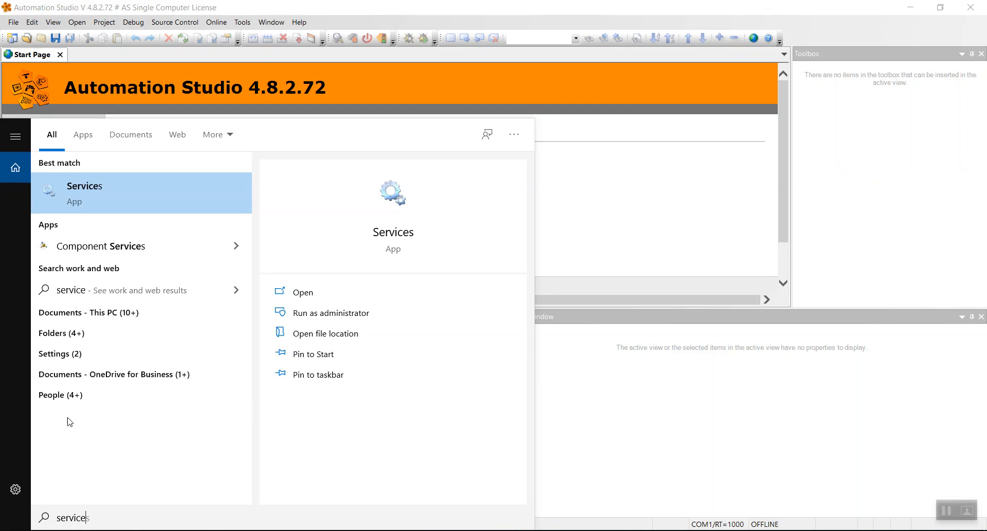
click(159, 198)
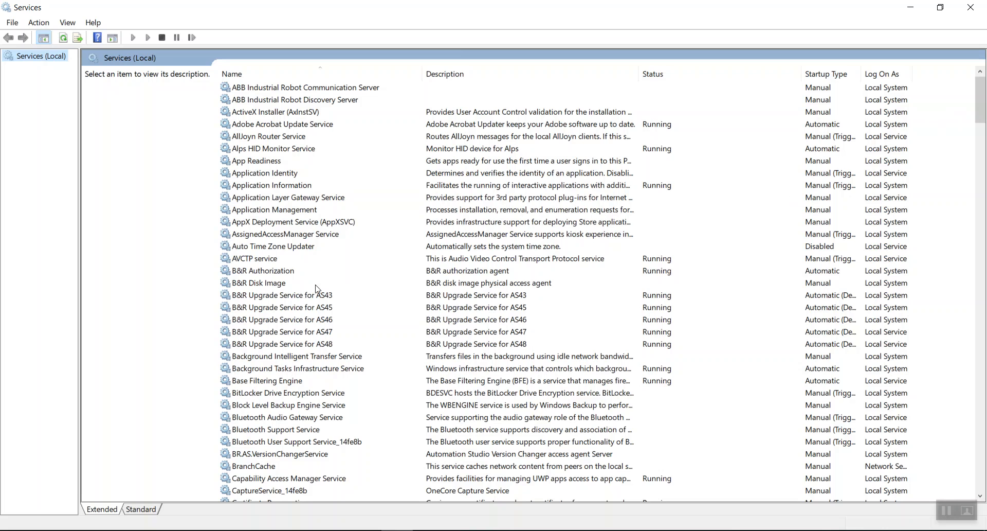
click(303, 275)
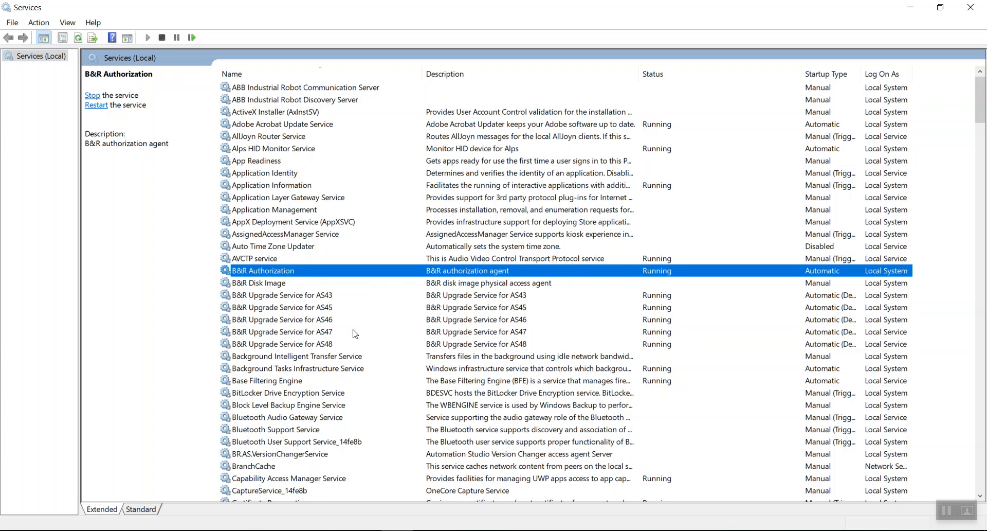
click(319, 345)
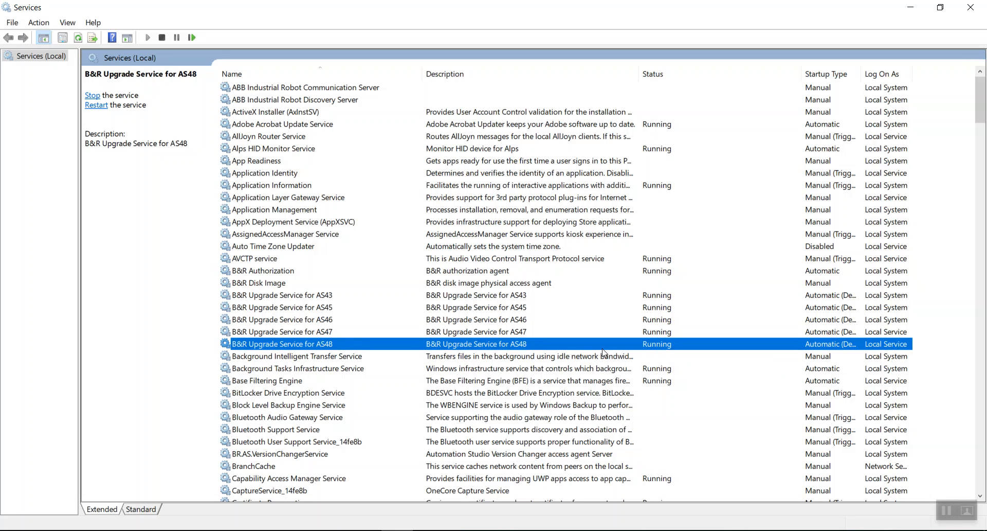
click(972, 8)
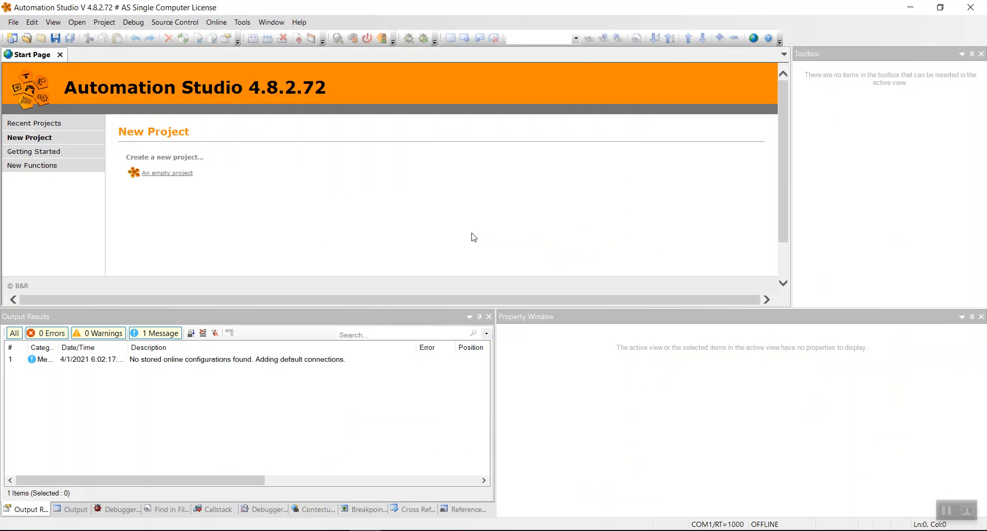